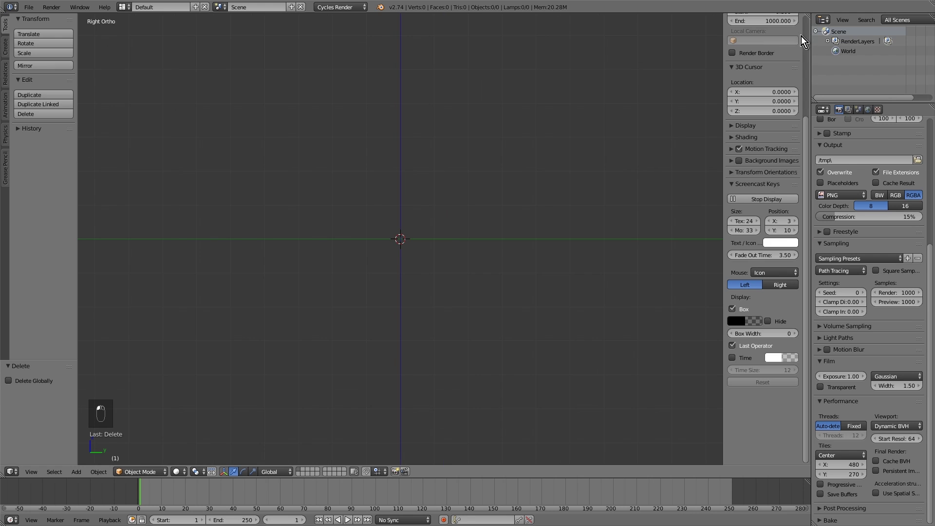
- Load Background.png as a reference image shown only in the Right view
click(733, 161)
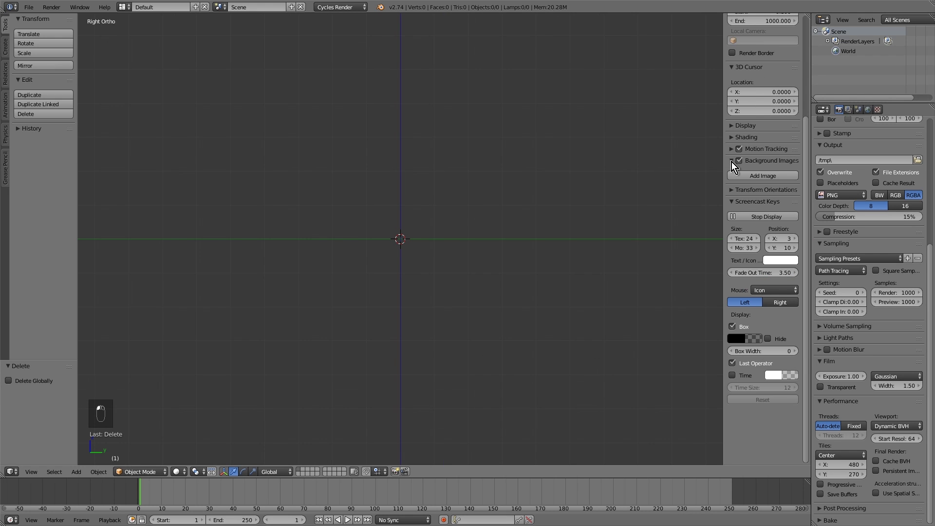
click(747, 176)
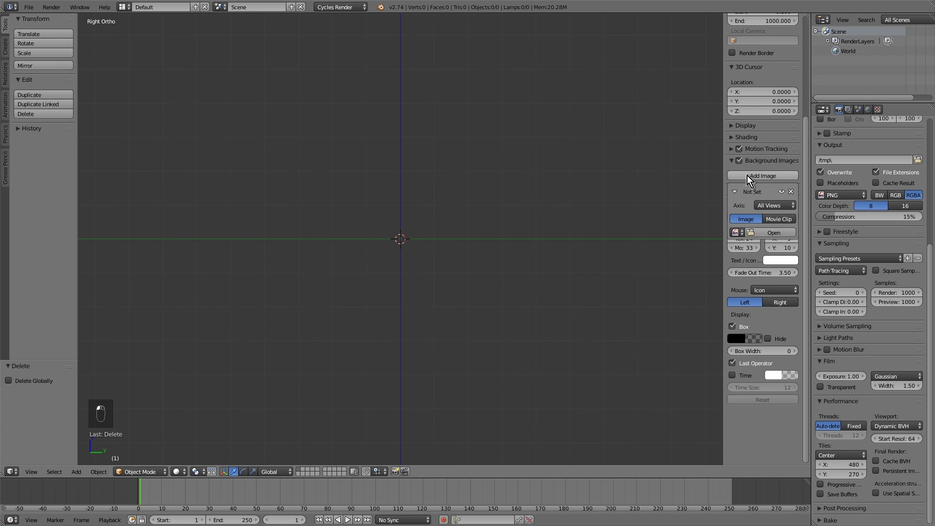
click(764, 208)
click(655, 197)
click(767, 232)
click(54, 218)
click(170, 20)
double_click(207, 96)
- Add a UV sphere rotated 90° on X and scaled to about 2.423 to fill the eye outline
key(shift+a)
mouse_move(336, 244)
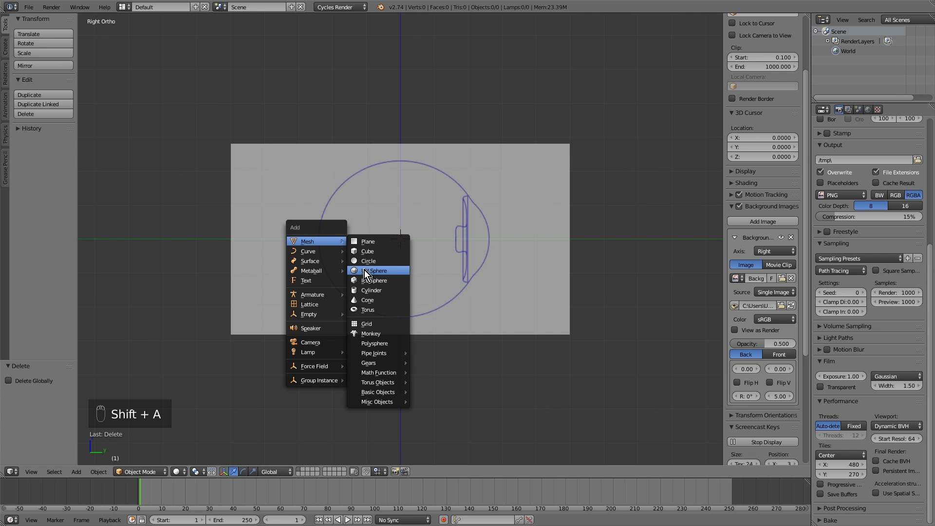
click(364, 270)
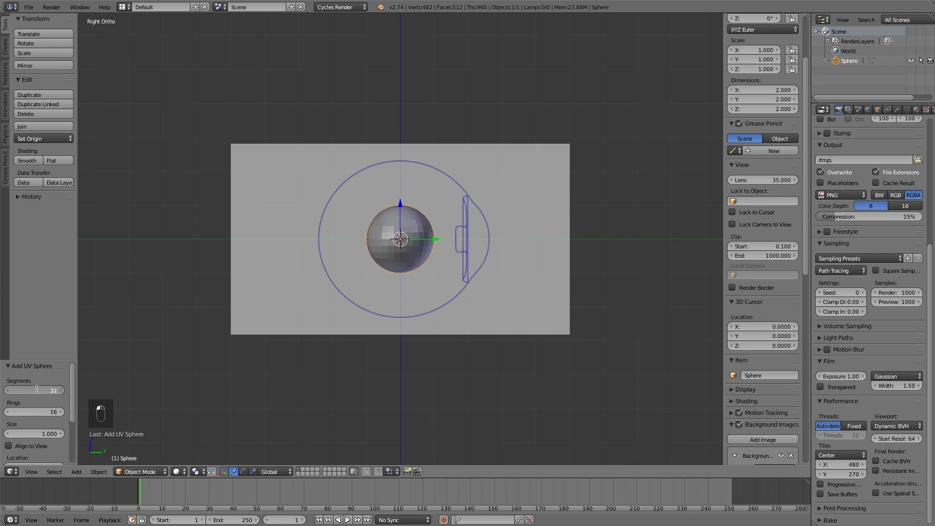
drag(44, 361, 45, 263)
click(57, 414)
text(90)
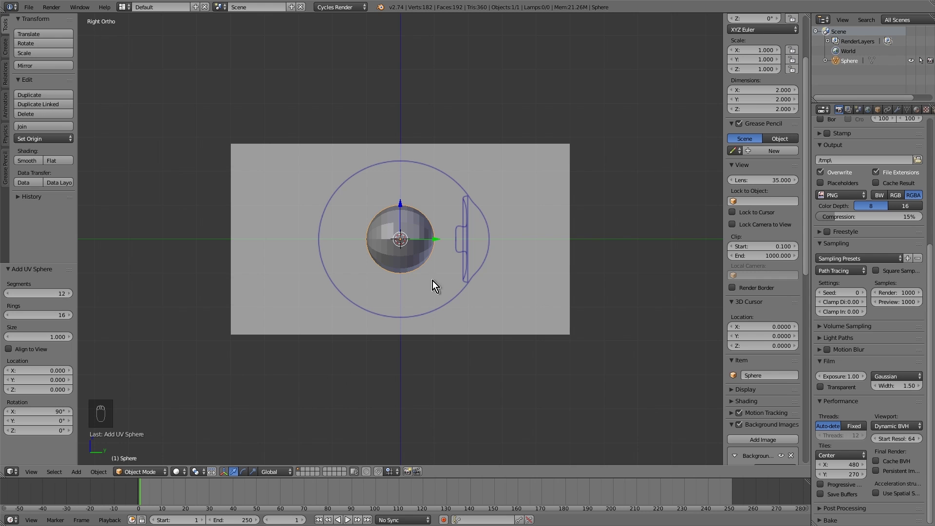
text(s)
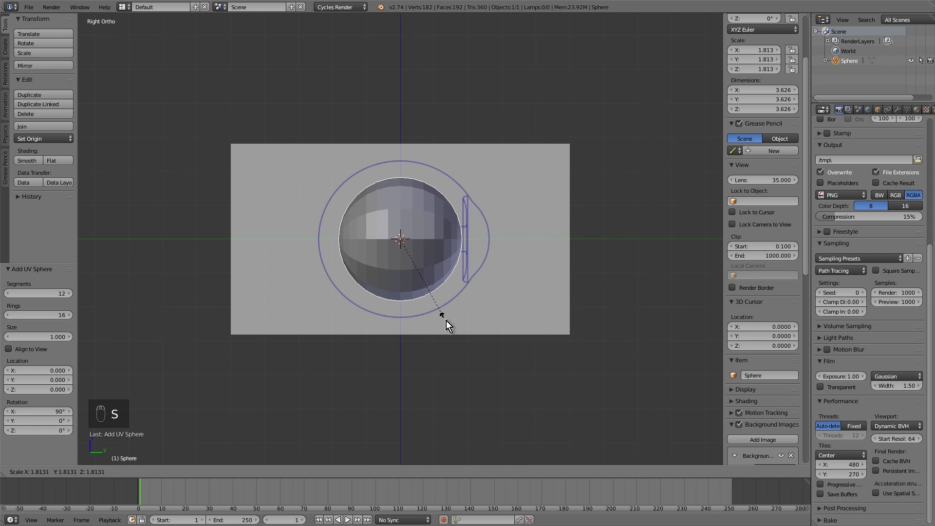
click(460, 347)
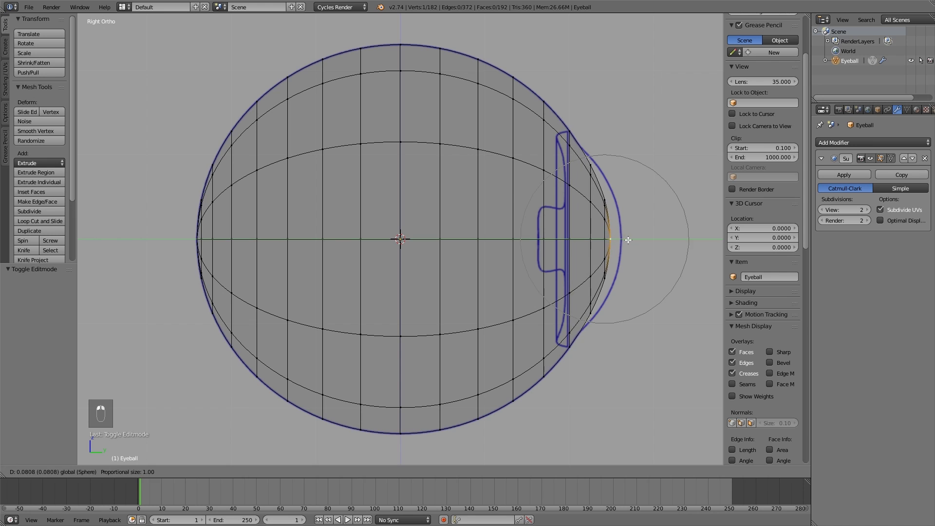
- Add an extra edge loop near the eyeball's front and scale it
scroll(631, 241, down, 2)
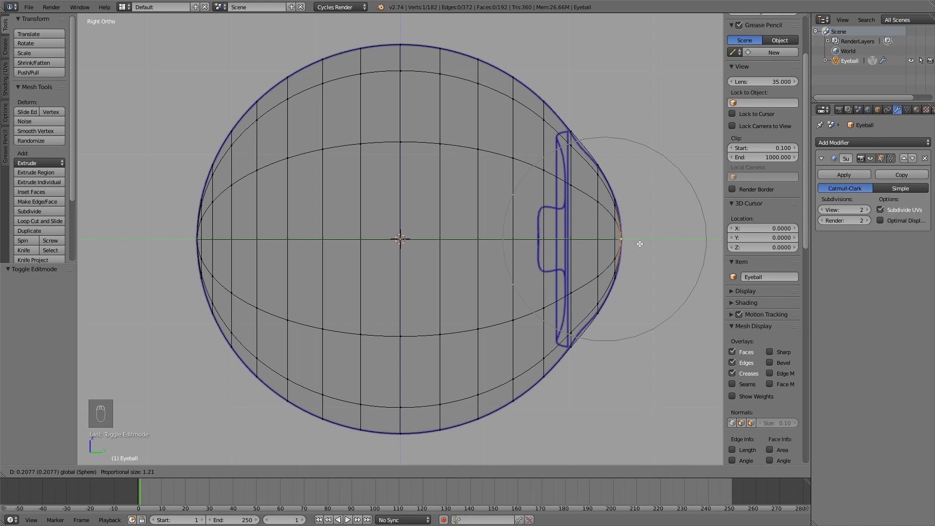
key(ctrl+r)
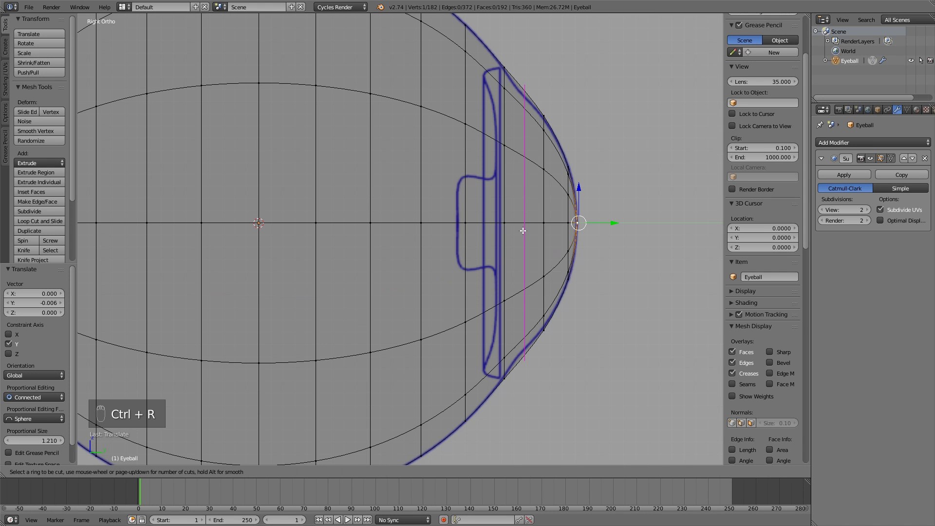
click(523, 230)
click(510, 231)
key(s)
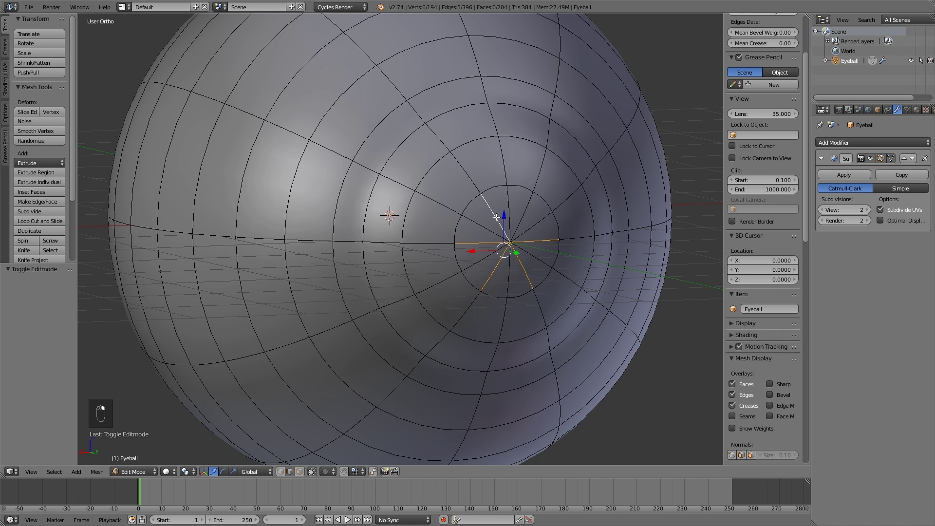
scroll(523, 324, up, 1)
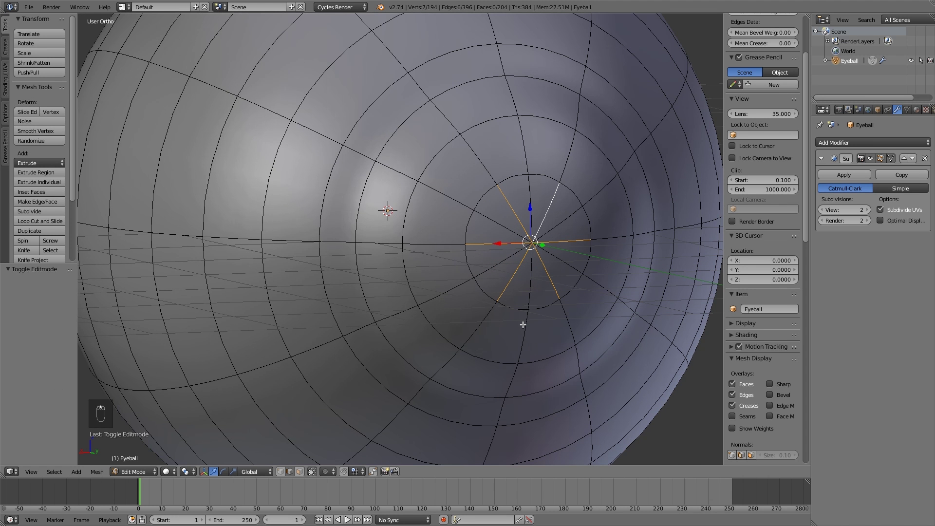
- Dissolve the front edges and split a duplicate of the cornea faces into a separate object
key(x)
click(512, 392)
key(KP_3)
key(z)
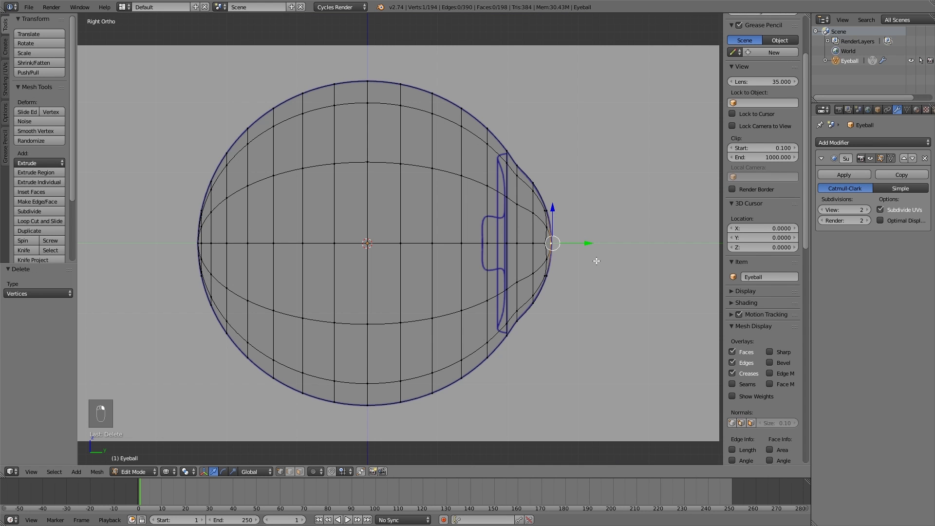
key(ctrl+KP_Add)
key(ctrl+KP_Add)
key(ctrl+KP_Add)
key(ctrl+KP_Add)
key(ctrl+KP_Add)
key(ctrl+KP_Add)
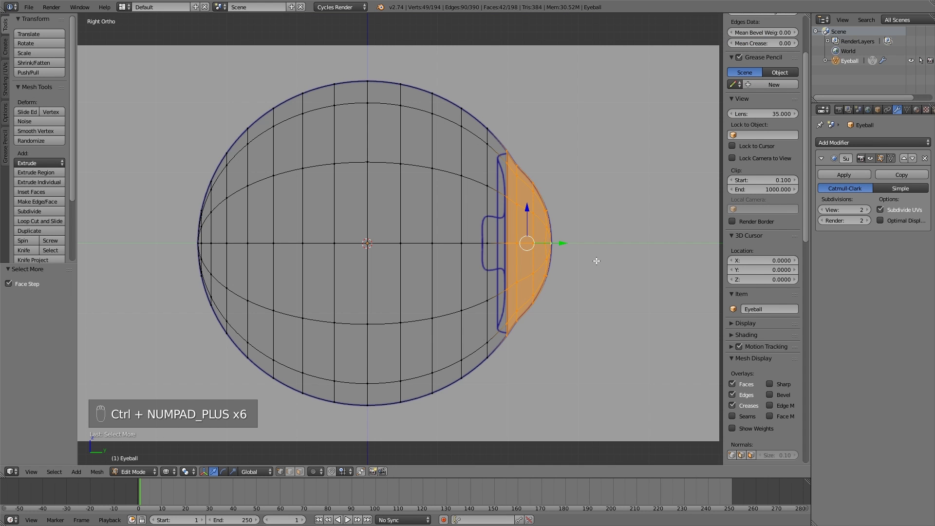
key(shift+d)
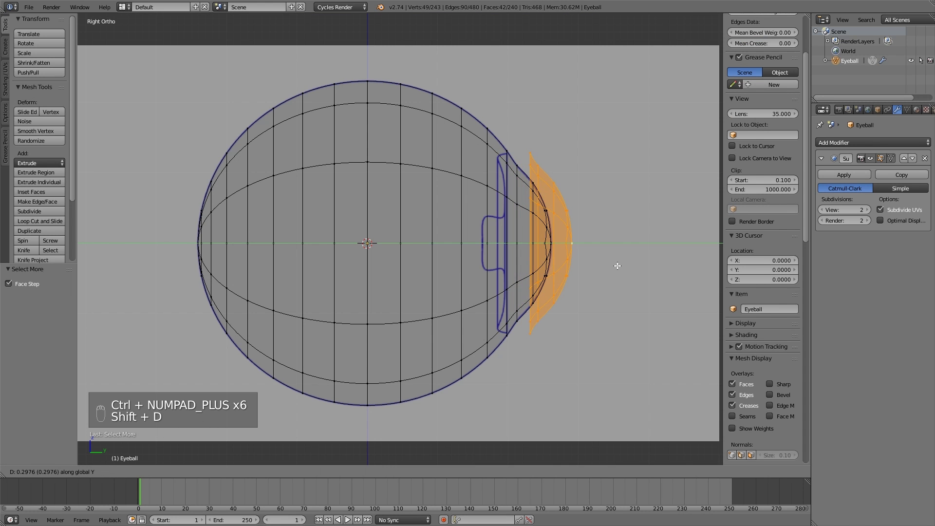
click(606, 264)
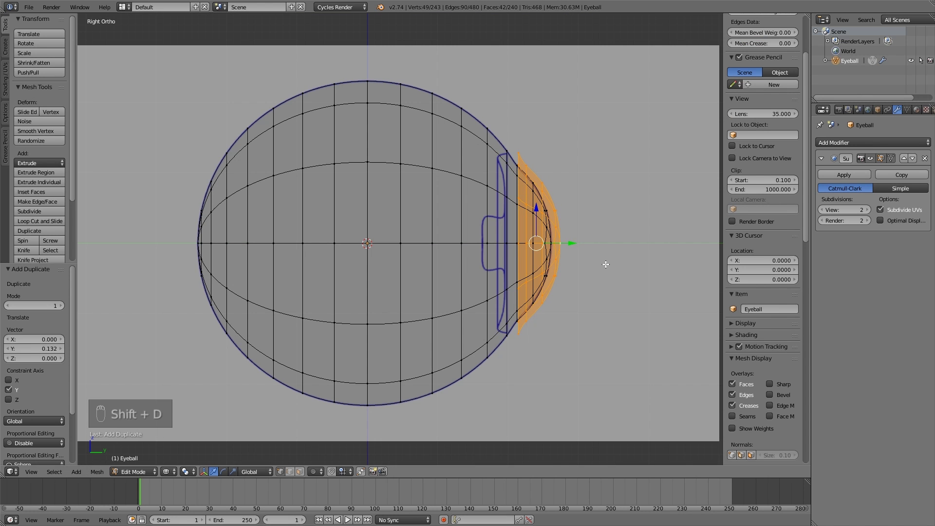
key(p)
click(606, 264)
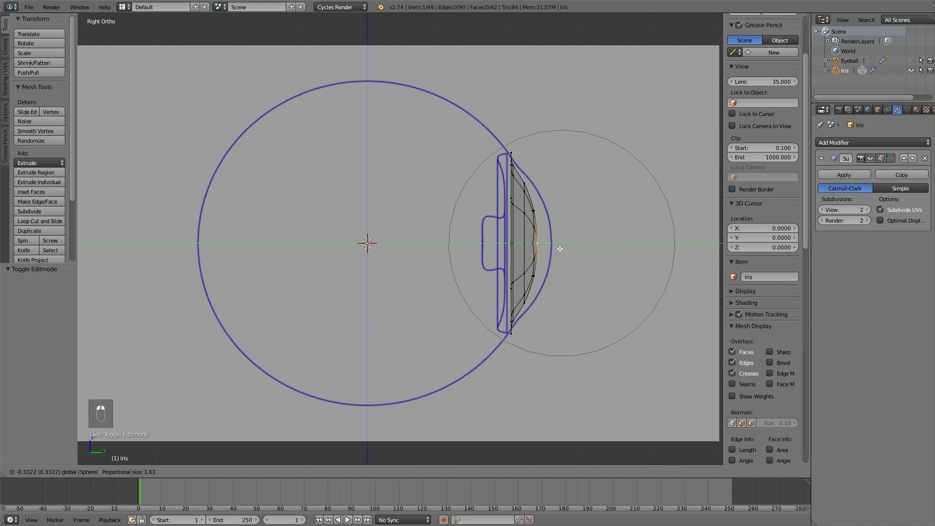
- Add an edge loop to the iris and push its centre faces back into a pupil recess
key(ctrl+r)
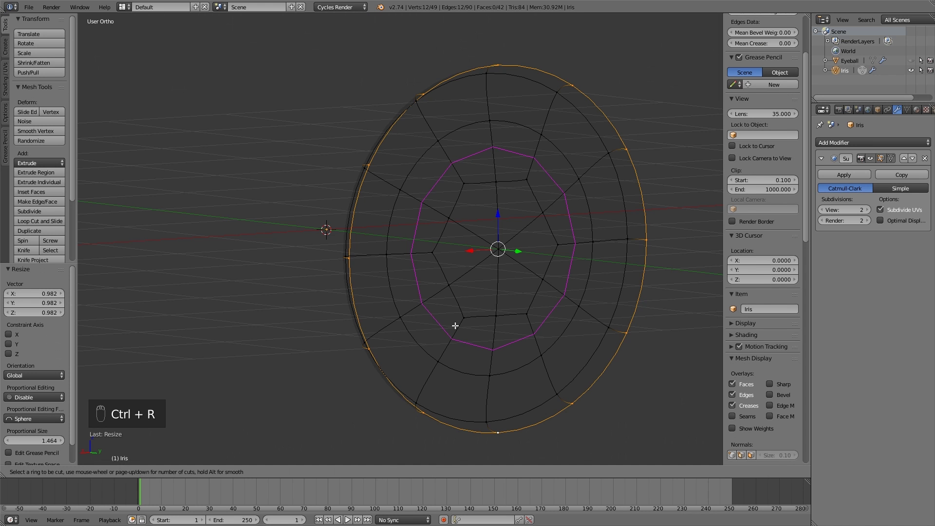
click(453, 323)
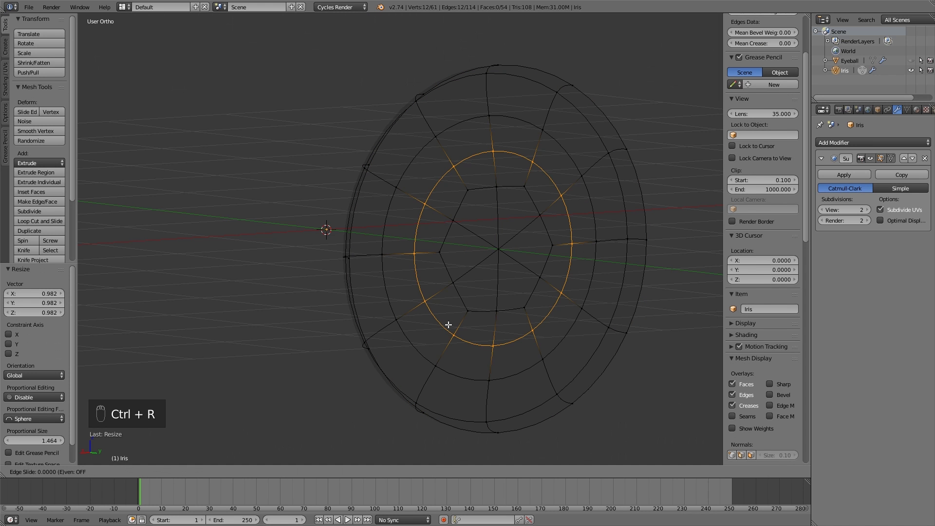
click(492, 288)
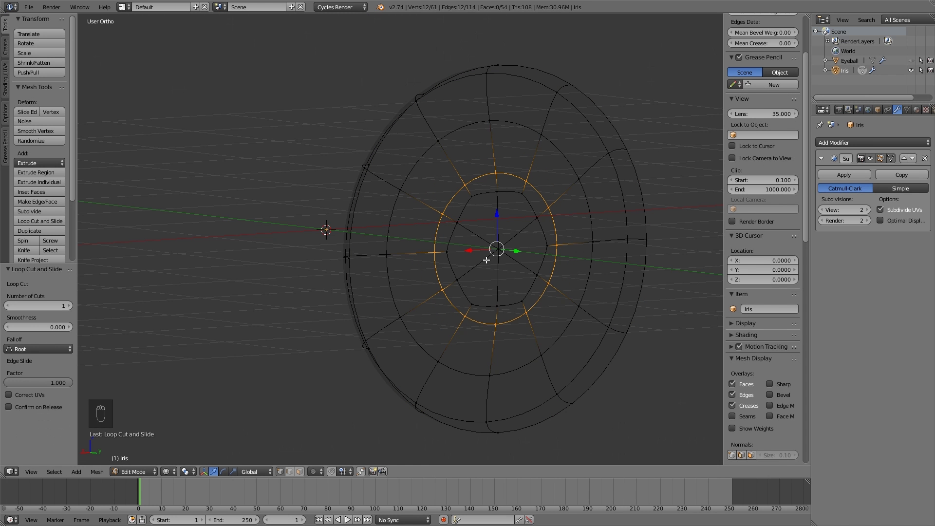
right_click(497, 250)
key(ctrl+KP_Add)
key(KP_3)
drag(555, 245, 516, 247)
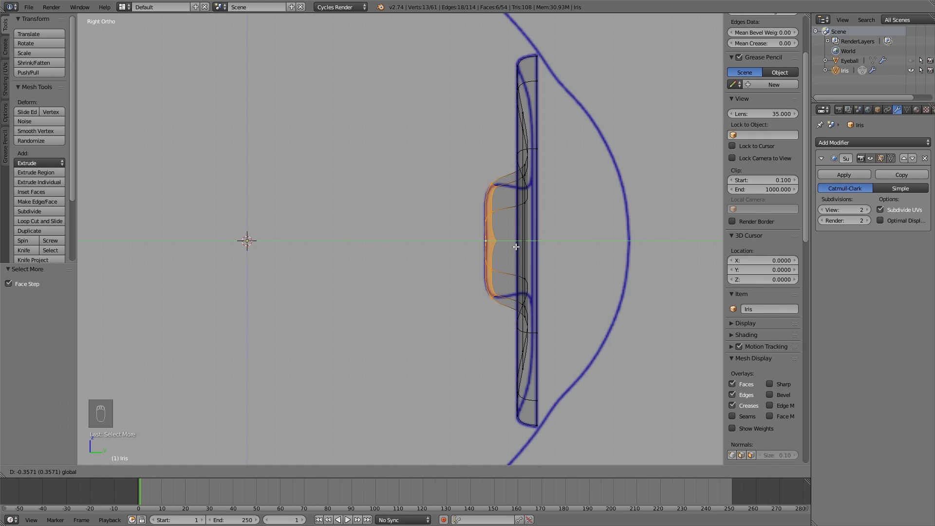
click(516, 247)
- Add another pupil edge loop, shrink it twice and shift it along Y to shape the pupil
key(ctrl+r)
click(503, 272)
click(529, 295)
key(s)
click(536, 281)
key(s)
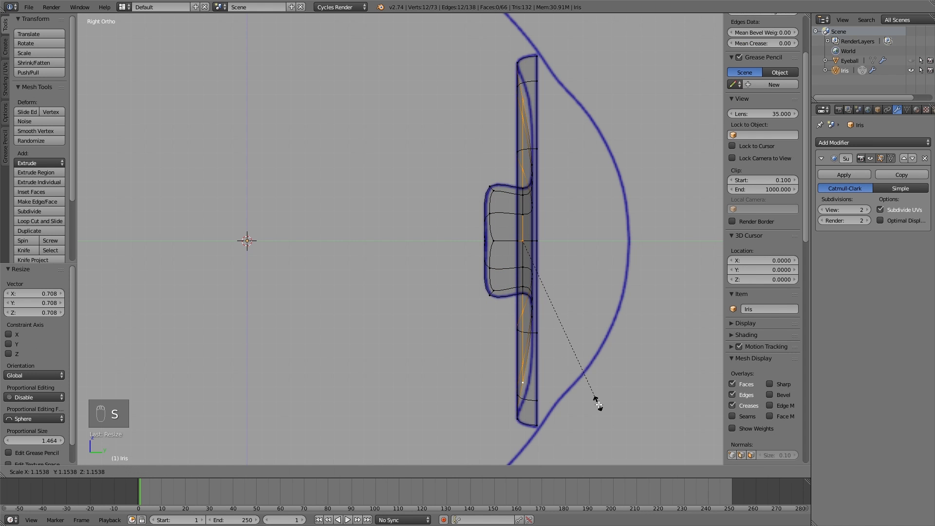
click(576, 308)
drag(551, 242, 558, 242)
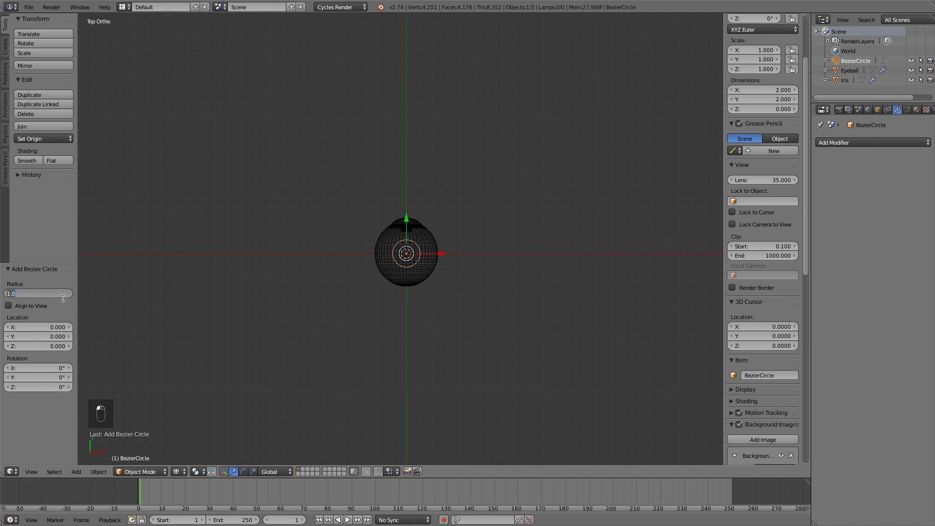
- Give the Bezier circle radius 16 and place a 90° X-rotated plane on its top edge
text(16)
key(Return)
key(shift+a)
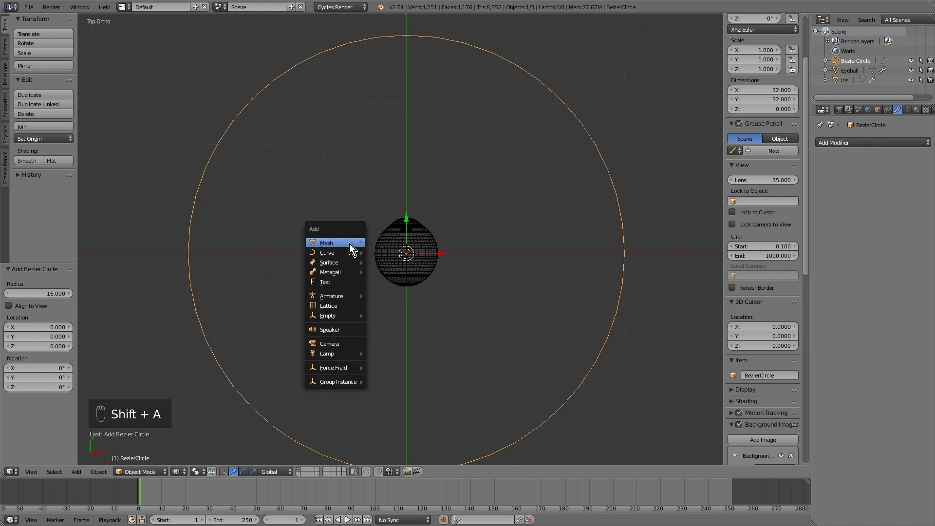
click(380, 244)
click(38, 368)
text(90)
key(Return)
drag(407, 229, 406, 219)
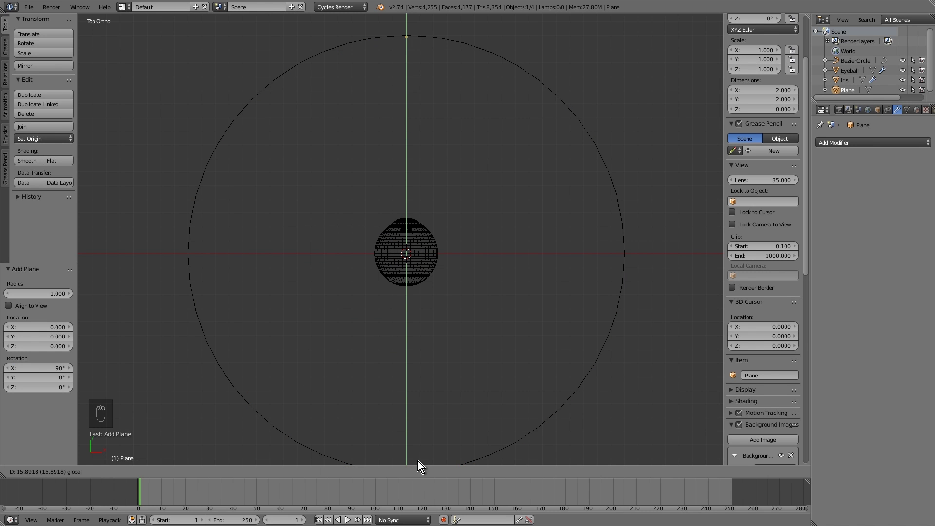
drag(418, 461, 418, 460)
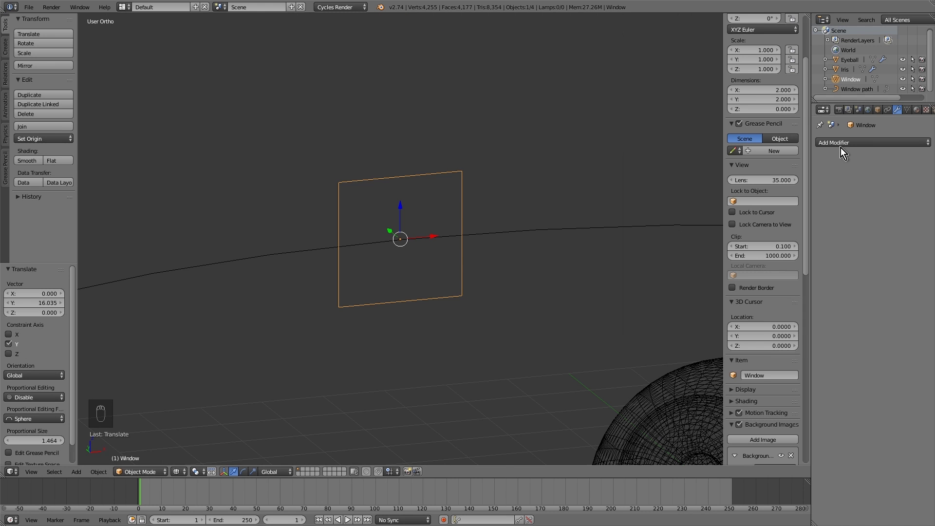
- Add two Array modifiers to the Window, the second with a 1.1 offset, for four panes
click(841, 144)
click(775, 166)
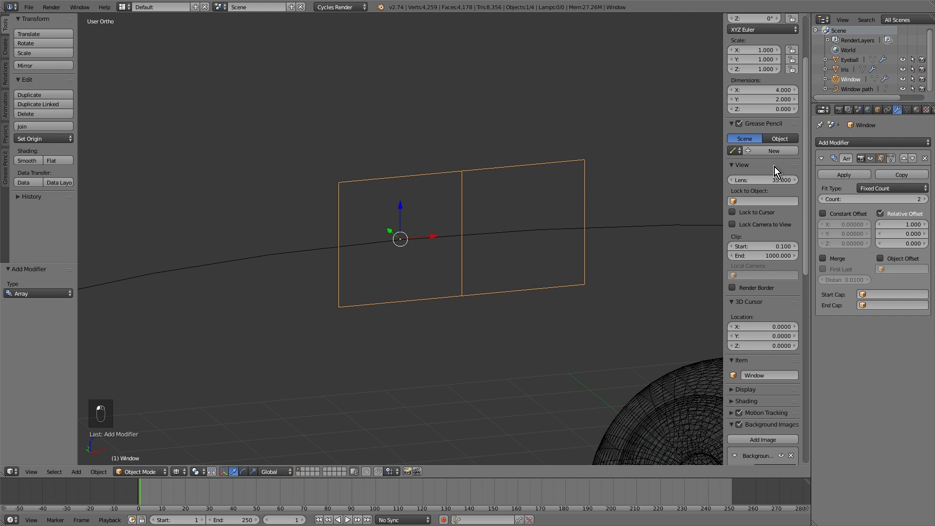
click(877, 142)
click(748, 167)
click(905, 401)
text(1.1)
key(Return)
- Parent the Window to the Window path curve with Follow Path
scroll(581, 290, down, 5)
middle_drag(580, 290, 516, 265)
shift+right_click(517, 264)
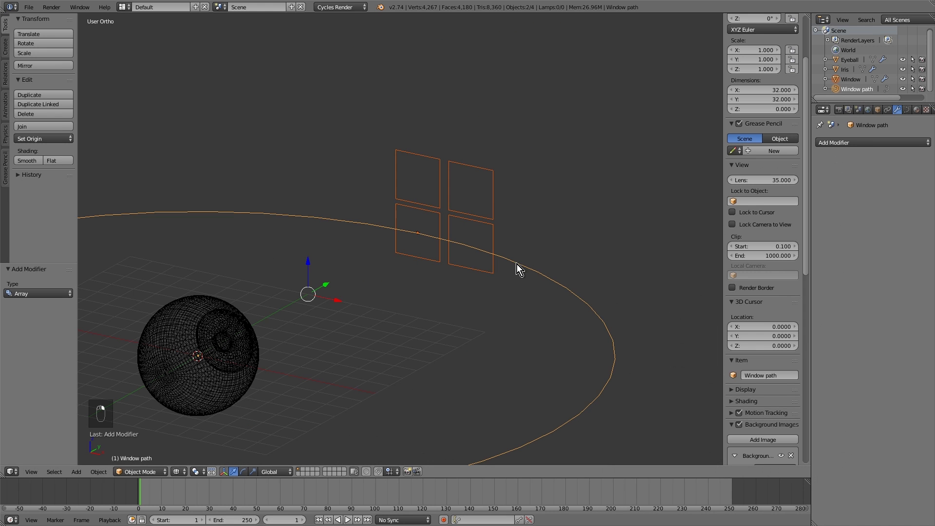
key(ctrl+p)
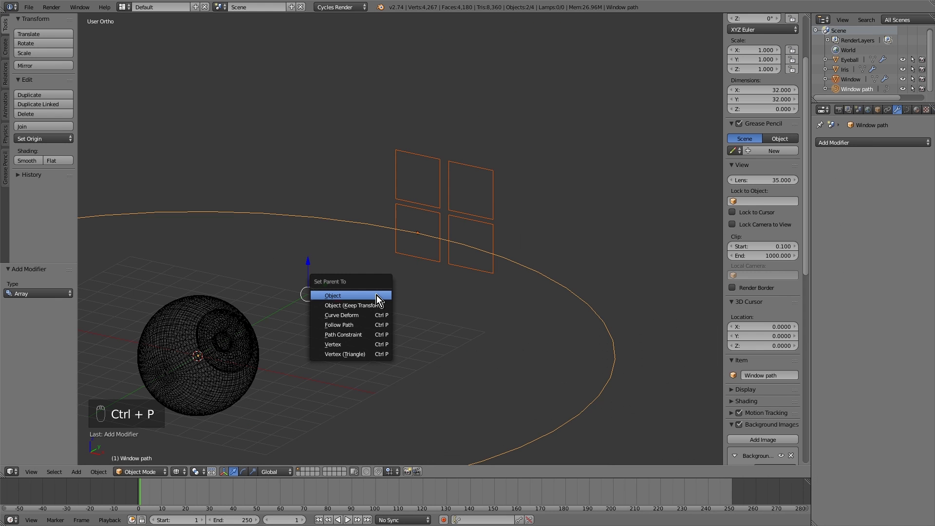
click(360, 327)
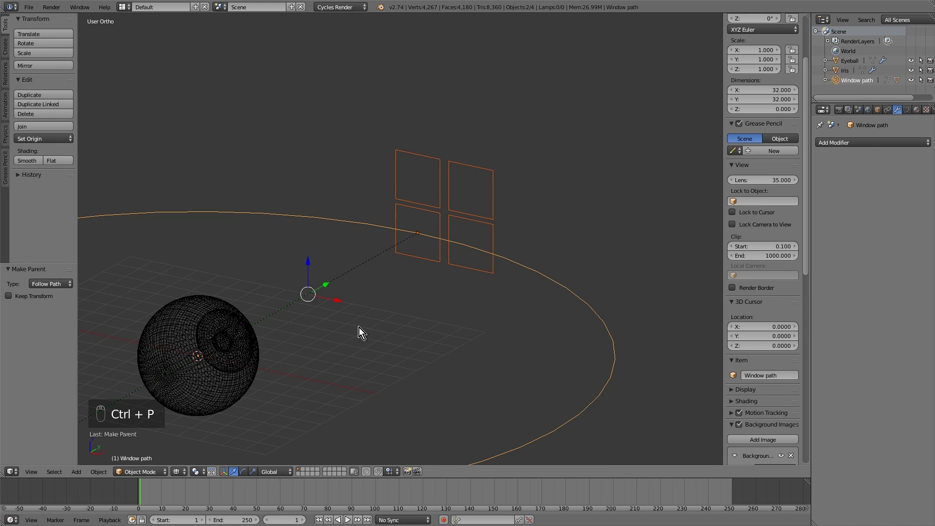
scroll(225, 353, down, 2)
middle_drag(358, 327, 407, 320)
- Make the Window light material an Emission shader of strength 30 and scrub frames to watch it travel
drag(145, 492, 258, 486)
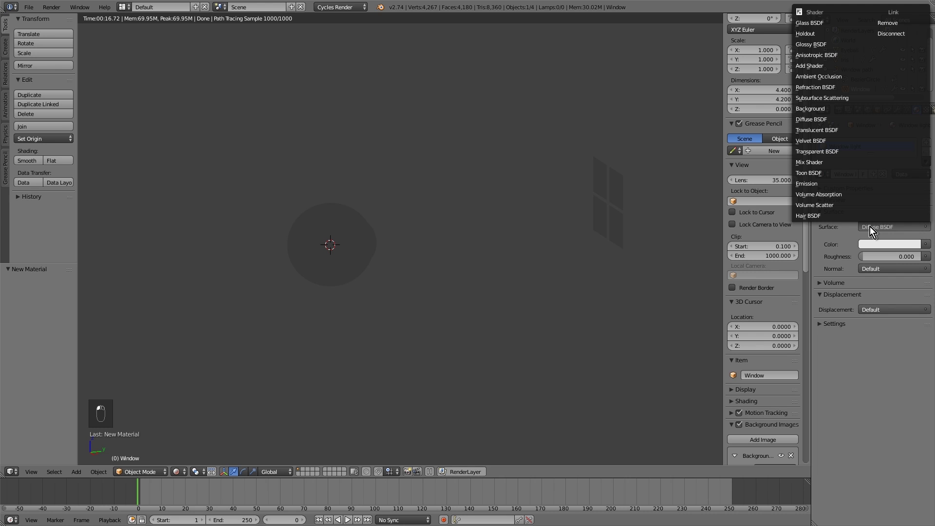
click(847, 185)
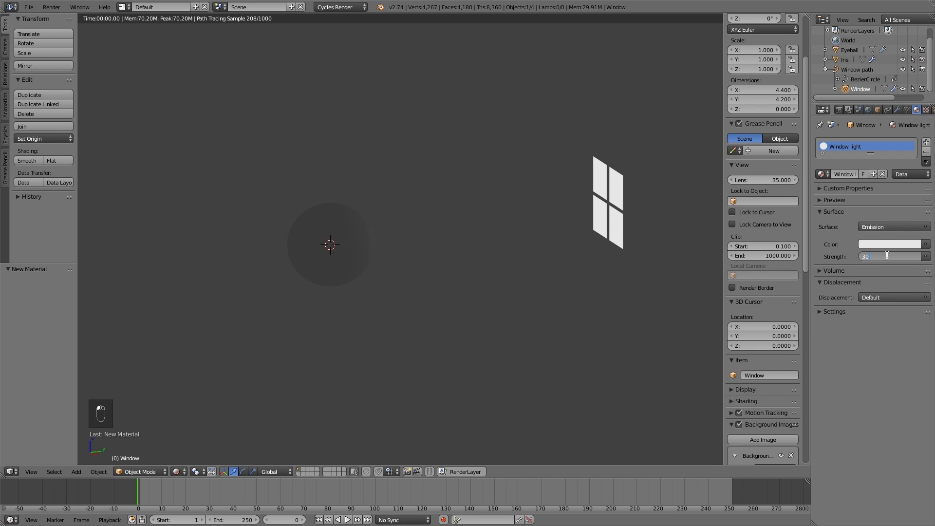
text(30)
key(Return)
drag(146, 493, 131, 482)
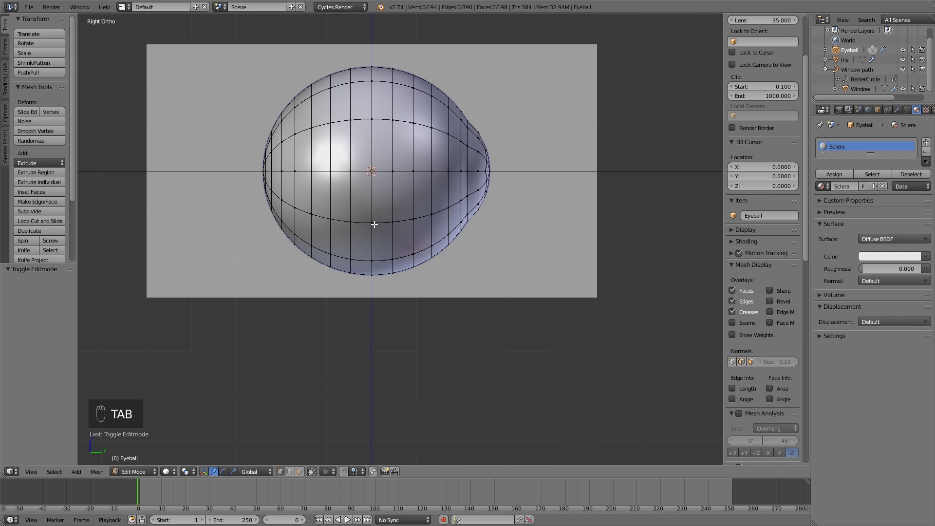
- Mark the eyeball's central vertical edge loop as a UV seam and select the whole mesh
alt+right_click(374, 224)
key(ctrl+e)
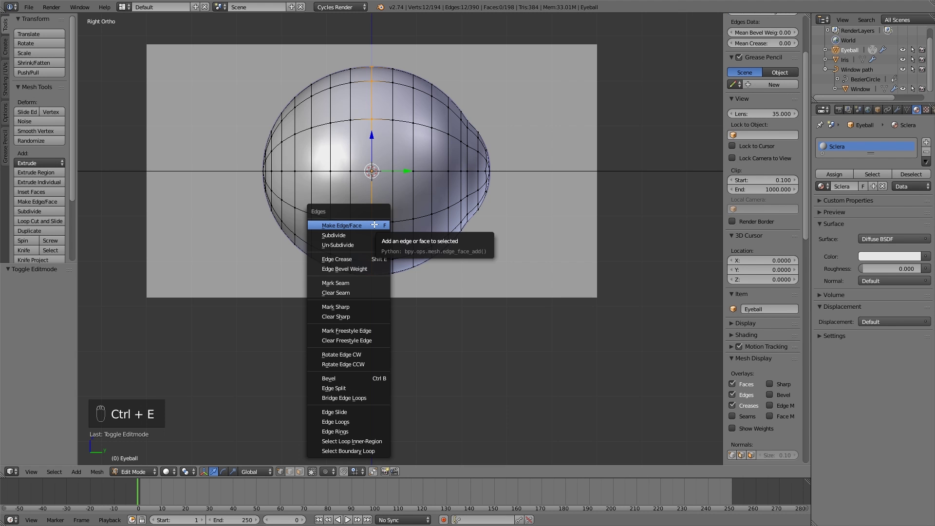
click(361, 285)
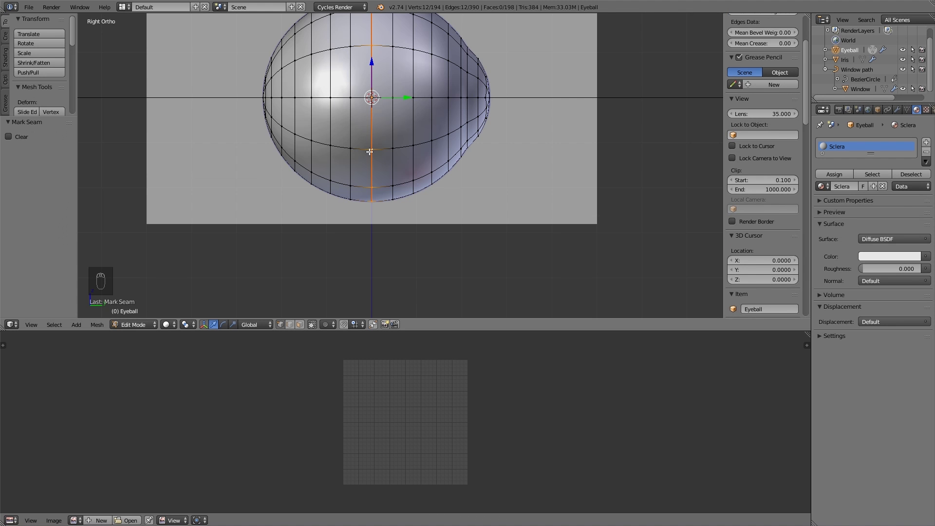
key(a)
key(a)
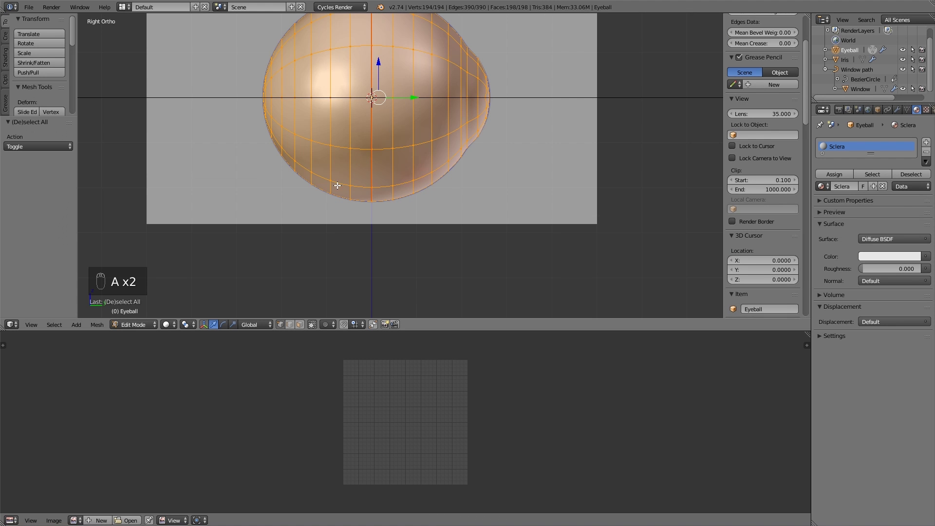
- Open Sclera color.png from Images&Pictures in the image editor and enlarge the editor
click(128, 521)
click(38, 219)
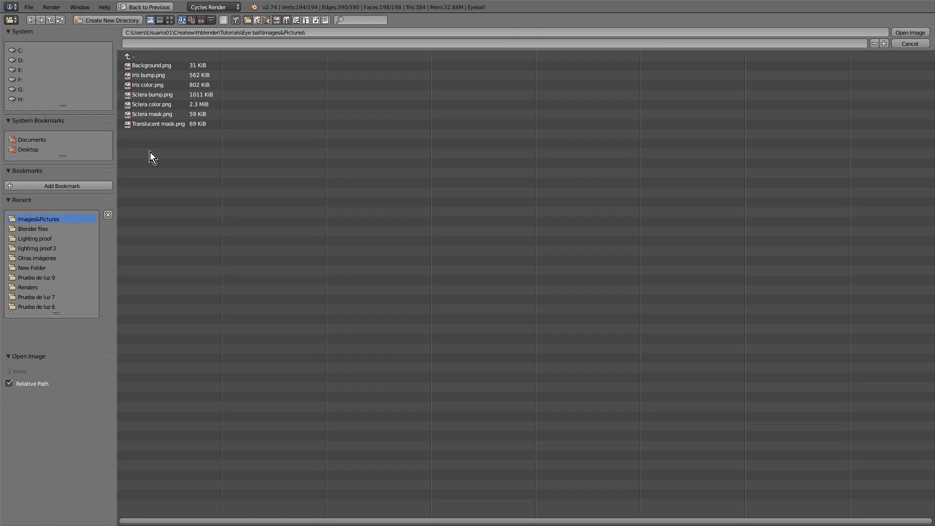
click(170, 20)
double_click(437, 82)
scroll(340, 258, down, 3)
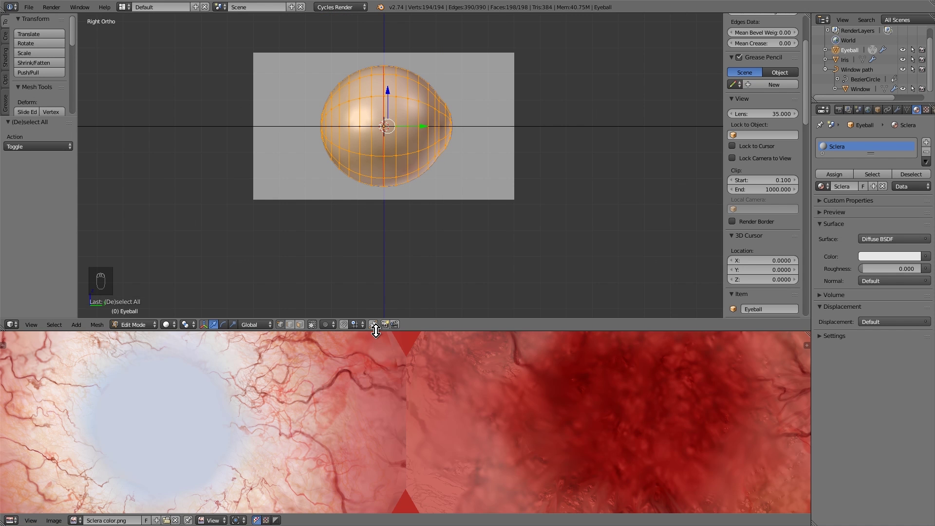
drag(378, 330, 384, 252)
scroll(376, 304, down, 4)
scroll(376, 304, up, 1)
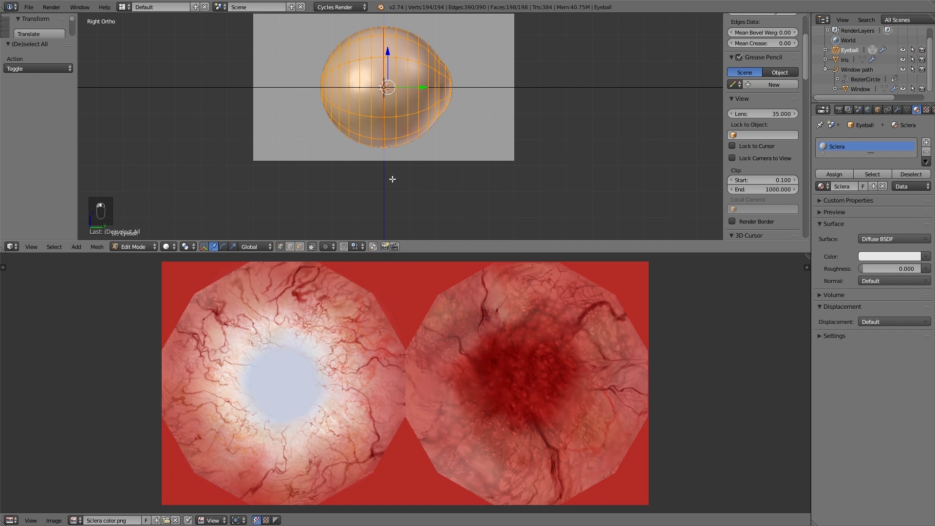
- Unwrap the eyeball, switch to Rendered shading and set the colour input to an Image Texture
key(u)
click(380, 132)
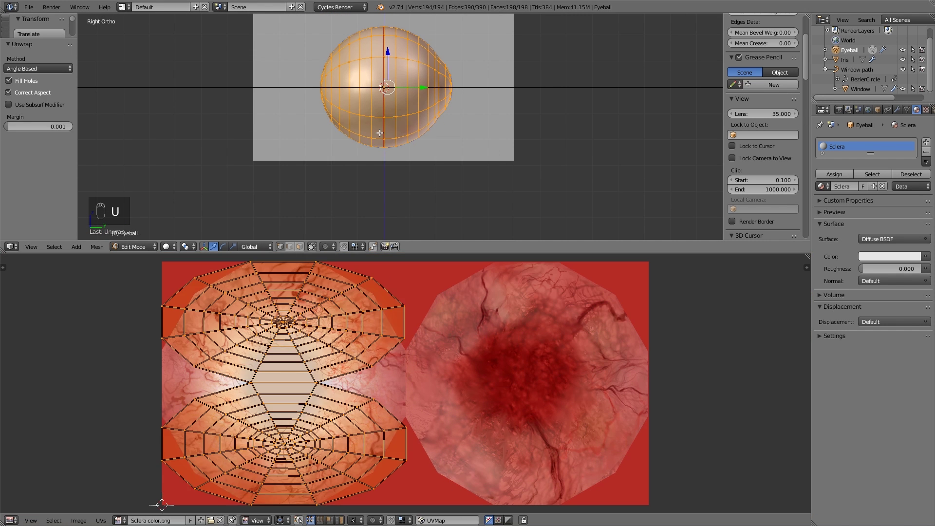
key(shift+z)
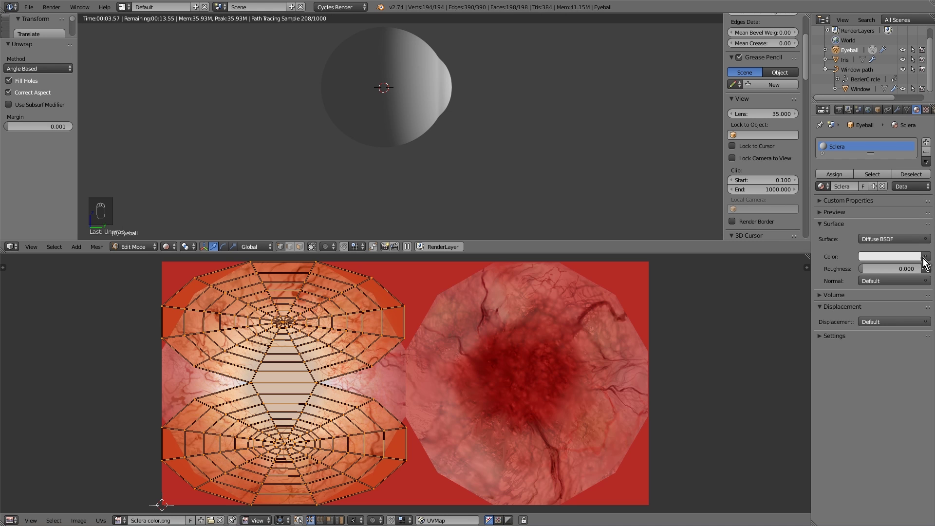
click(926, 257)
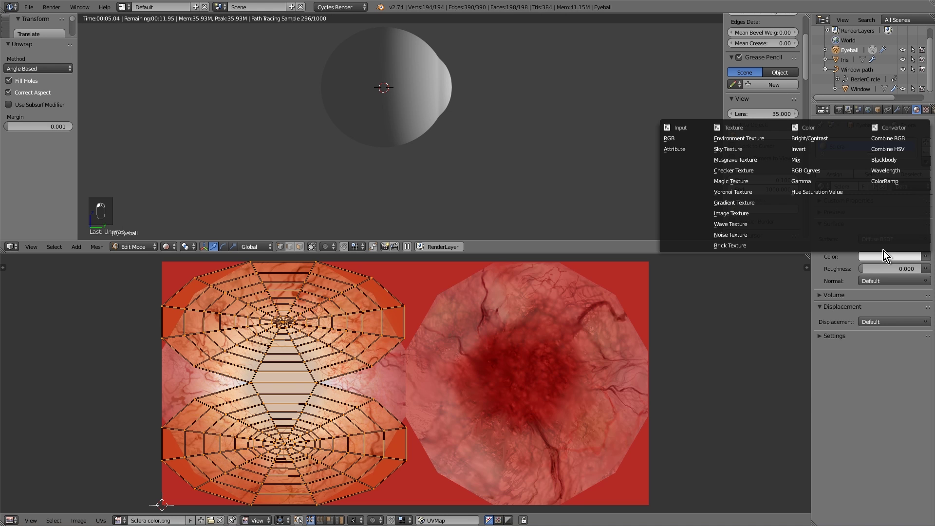
- Move and scale both UV islands into the image's two circles, rotating the right one 30°
key(ctrl+l)
key(g)
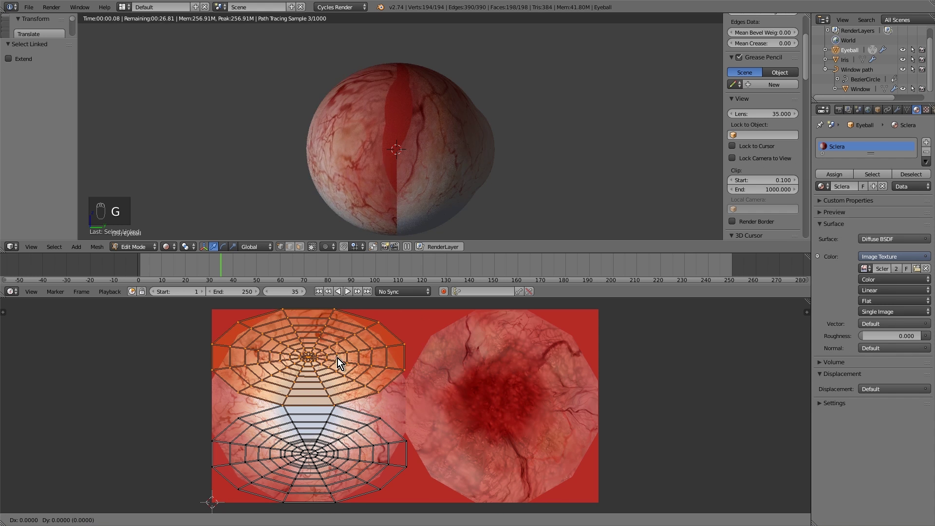
click(493, 412)
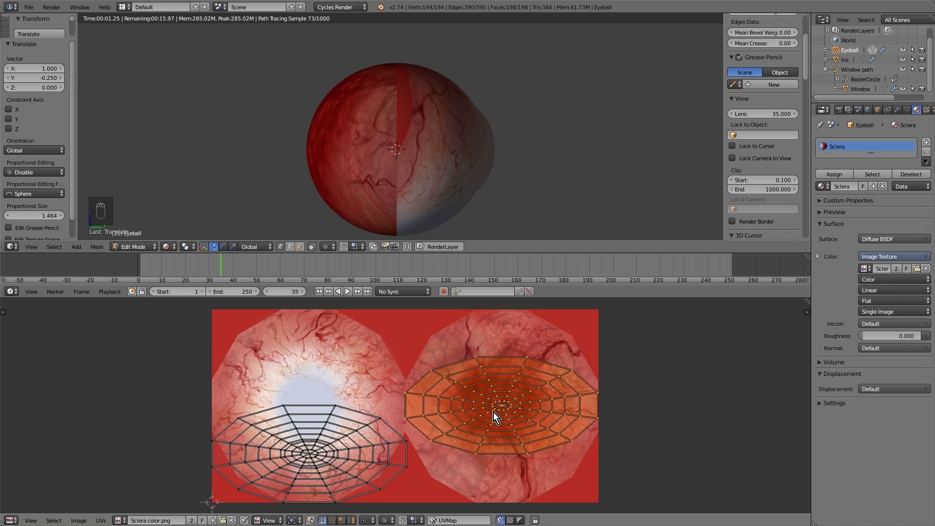
key(s)
click(507, 451)
key(l)
key(g)
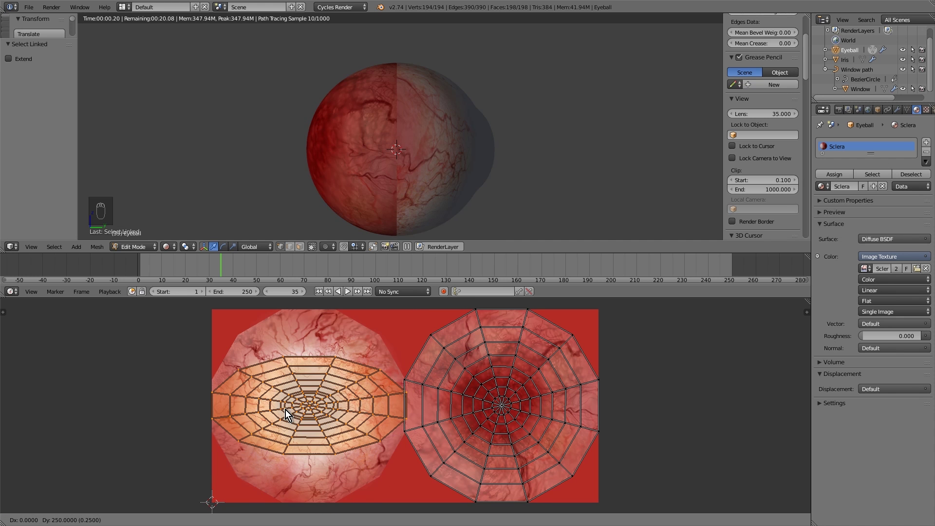
ctrl+click(285, 410)
key(s)
click(289, 466)
click(513, 397)
key(ctrl+l)
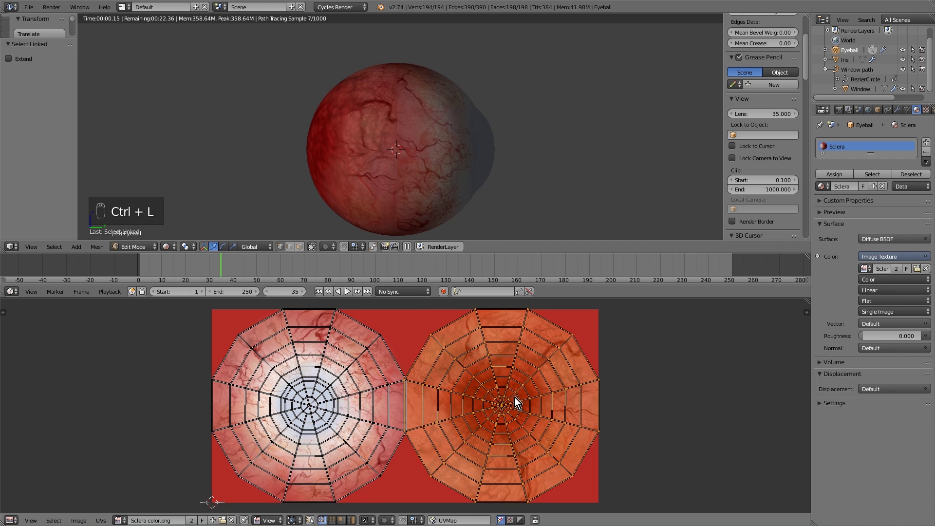
key(r)
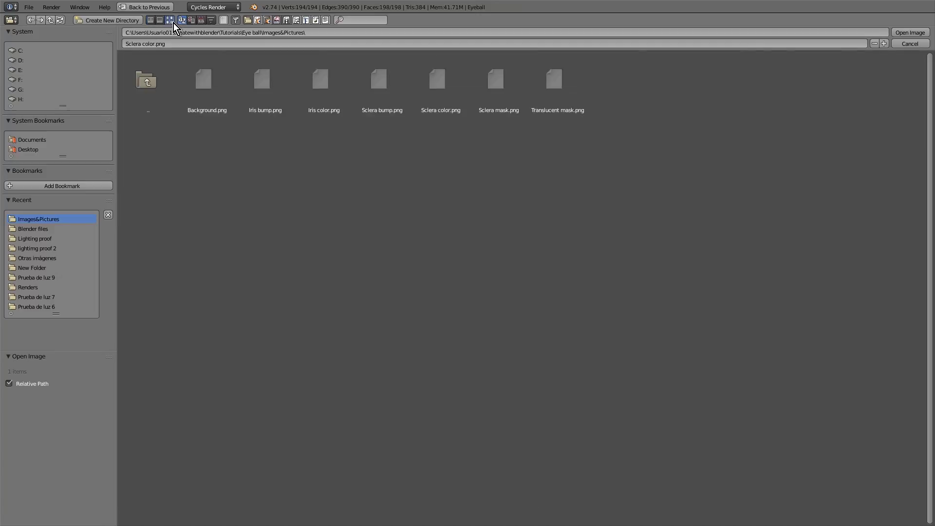
- Add a Glass BSDF node to the Sclera material and toggle the viewport to orthographic
key(shift+a)
mouse_move(330, 405)
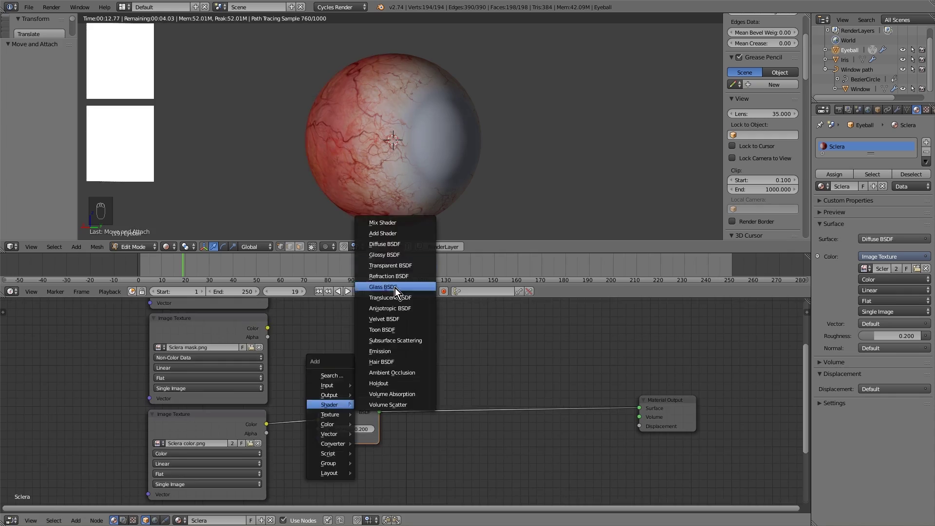
click(395, 288)
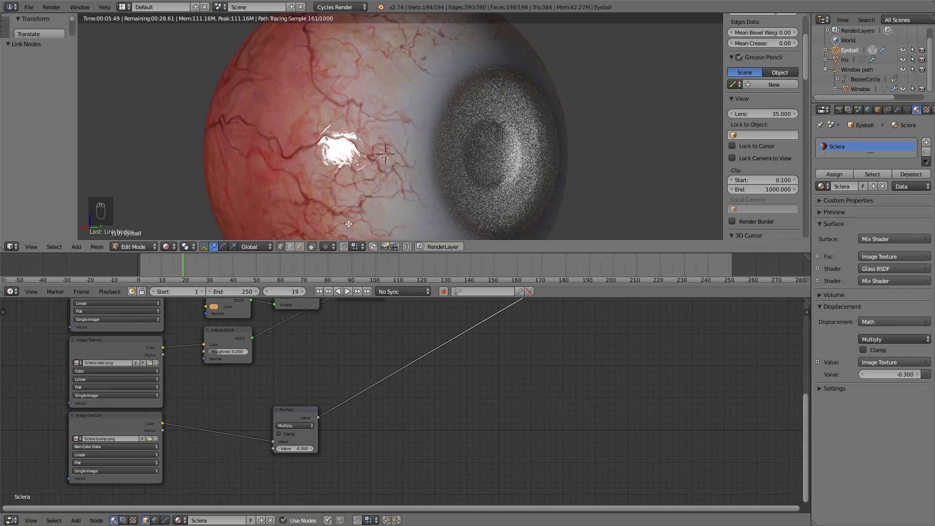
key(KP_5)
drag(478, 254, 447, 414)
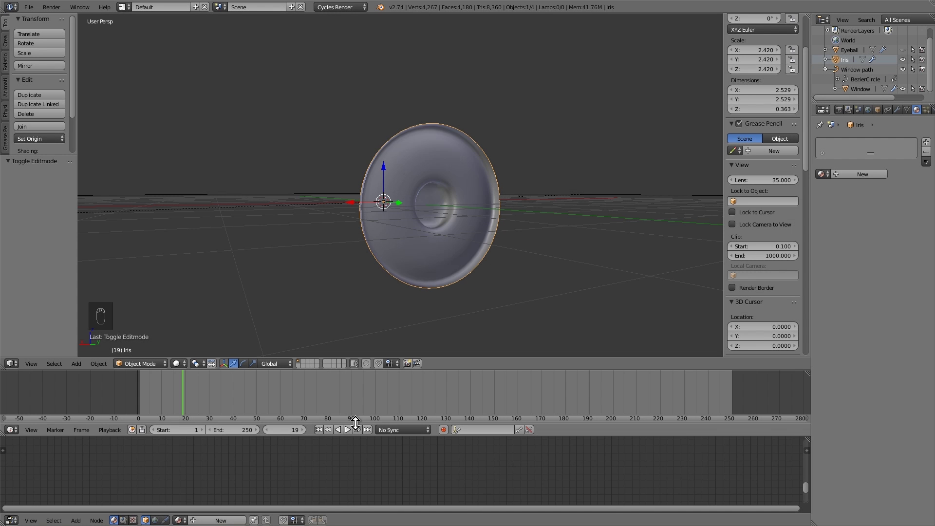
- Resize the editor areas and name the new iris material Iris
drag(553, 437, 551, 405)
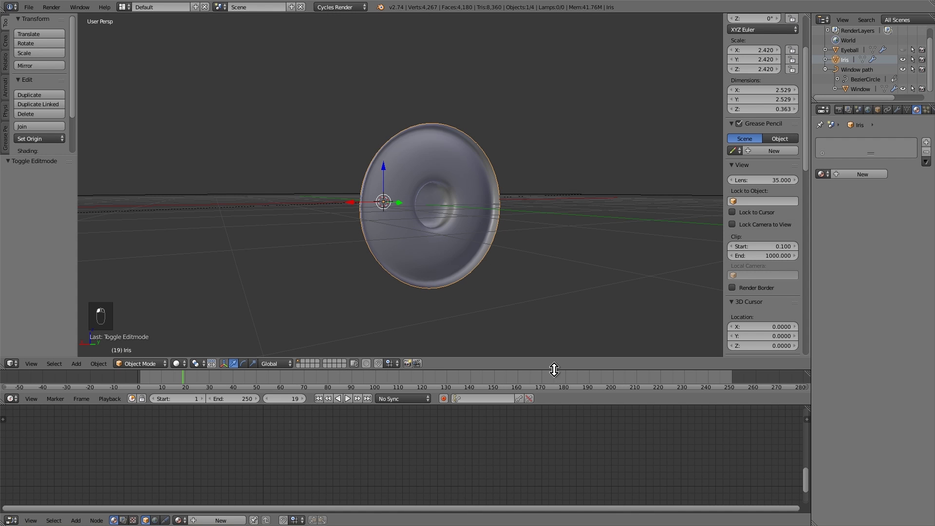
drag(554, 370, 555, 334)
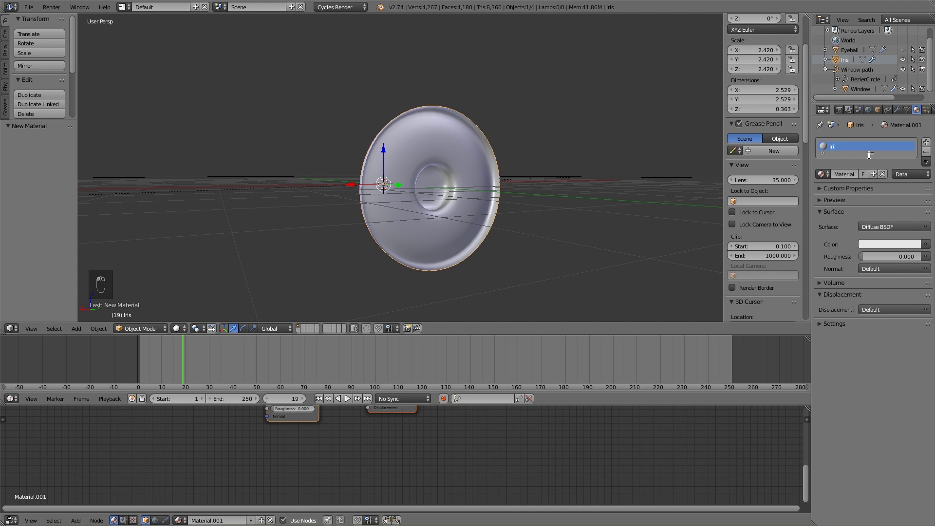
key(Return)
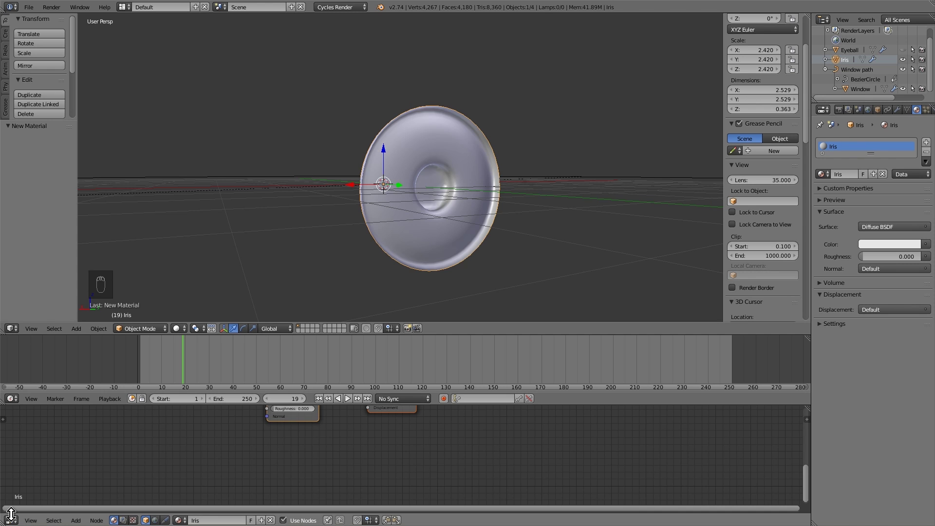
- Turn the lower area into a UV/Image Editor and open Iris color.png in it
click(11, 521)
click(35, 445)
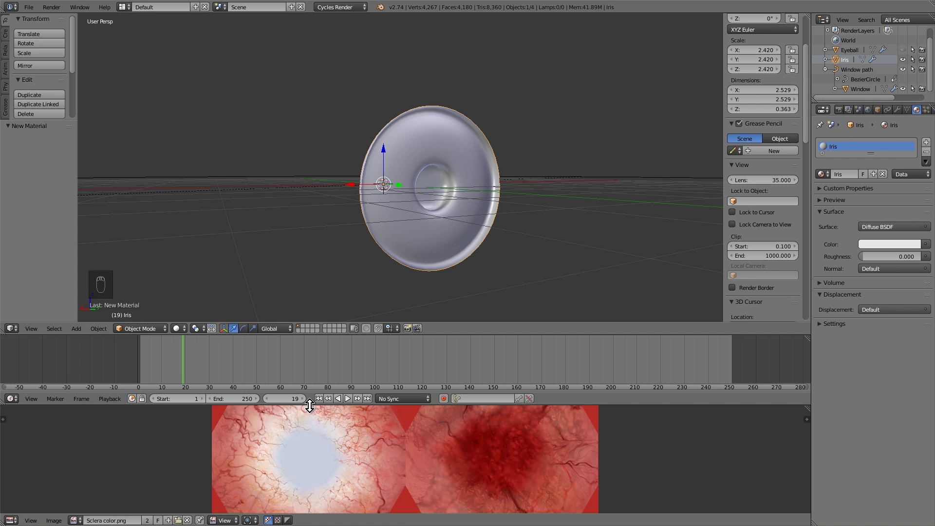
drag(304, 405, 312, 368)
drag(374, 332, 373, 284)
drag(370, 370, 375, 308)
scroll(354, 411, up, 2)
scroll(359, 382, down, 2)
middle_drag(354, 411, 361, 393)
click(180, 521)
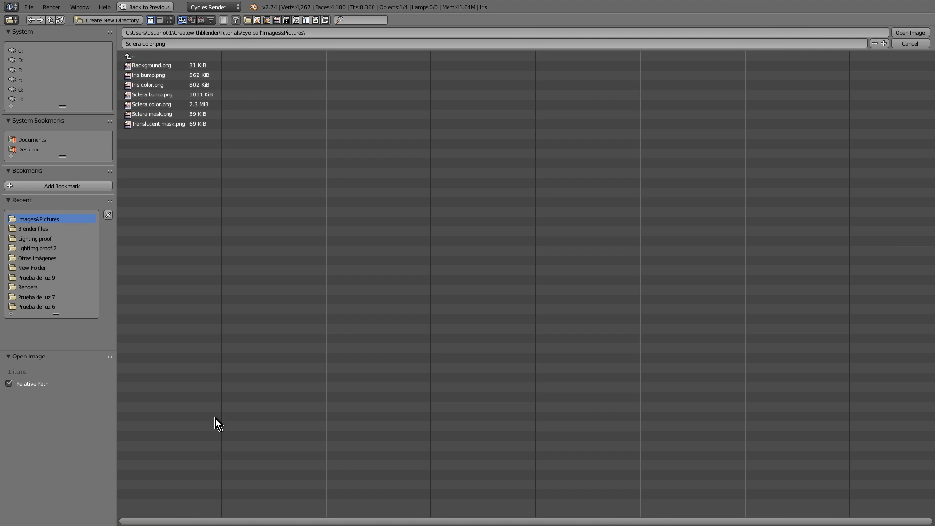
double_click(171, 86)
scroll(379, 203, up, 1)
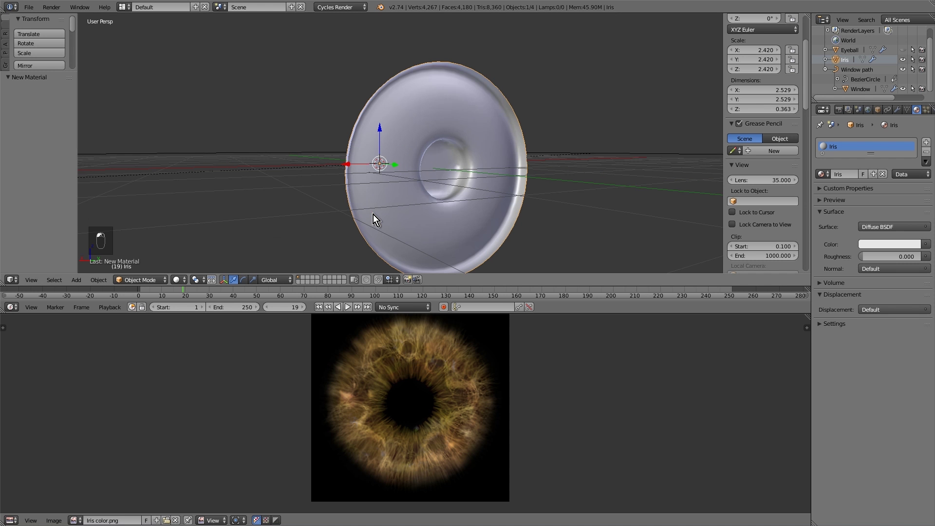
- Select the iris disc's inner face rings in Edit Mode and unwrap them over the image
key(Tab)
middle_drag(399, 207, 374, 206)
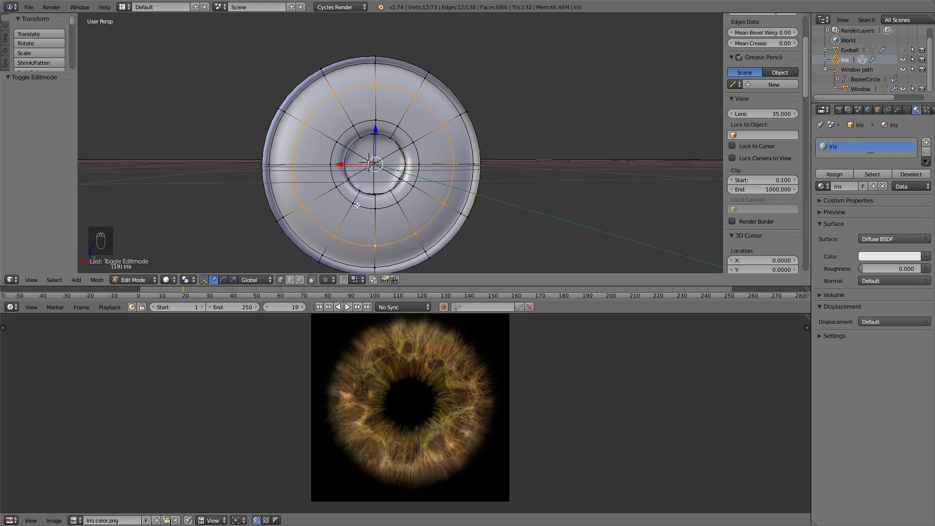
alt+shift+right_click(356, 204)
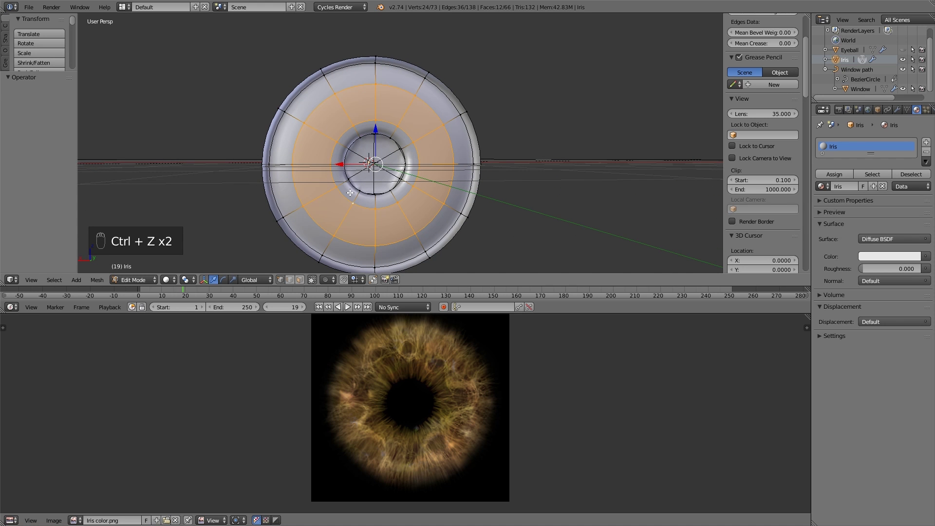
key(ctrl+KP_Add)
key(u)
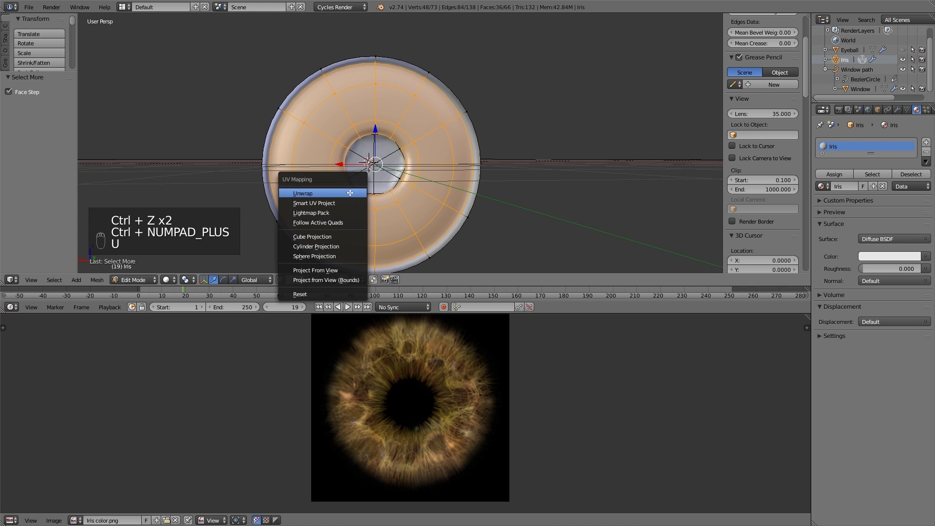
click(349, 193)
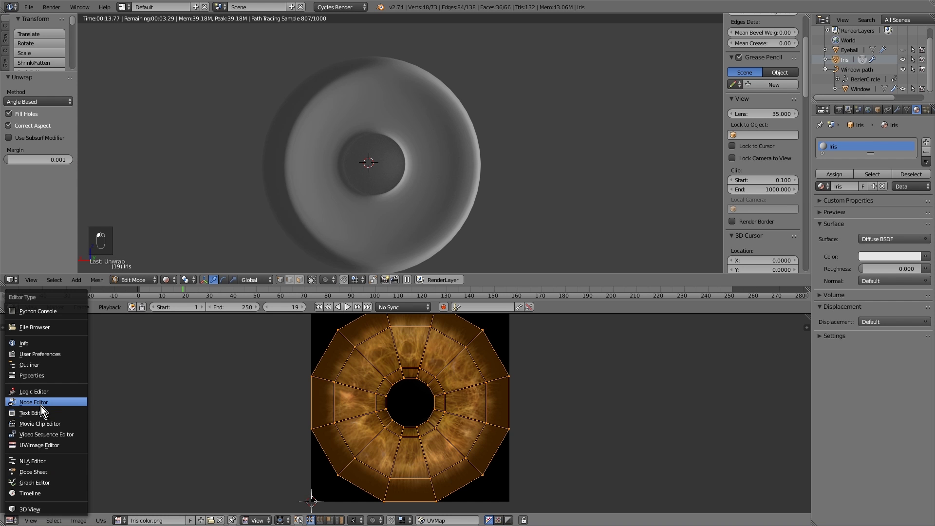
- Add an Image Texture node to the Iris material and link its colour to the Diffuse BSDF
click(41, 406)
scroll(239, 402, up, 2)
middle_drag(234, 398, 262, 412)
key(shift+a)
click(200, 389)
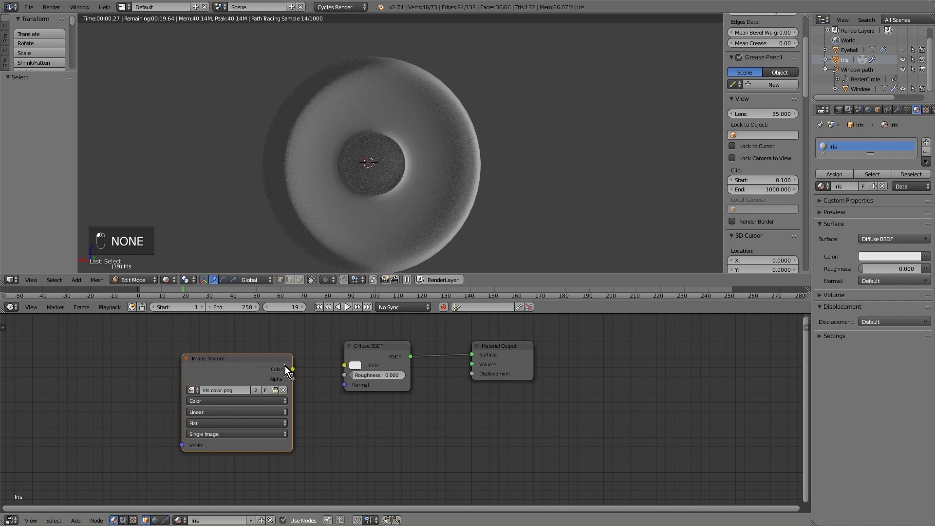
drag(286, 366, 344, 366)
- Duplicate the texture node, load Iris bump.png, and feed it into a Multiply math node
key(shift+d)
click(253, 424)
click(268, 418)
click(169, 19)
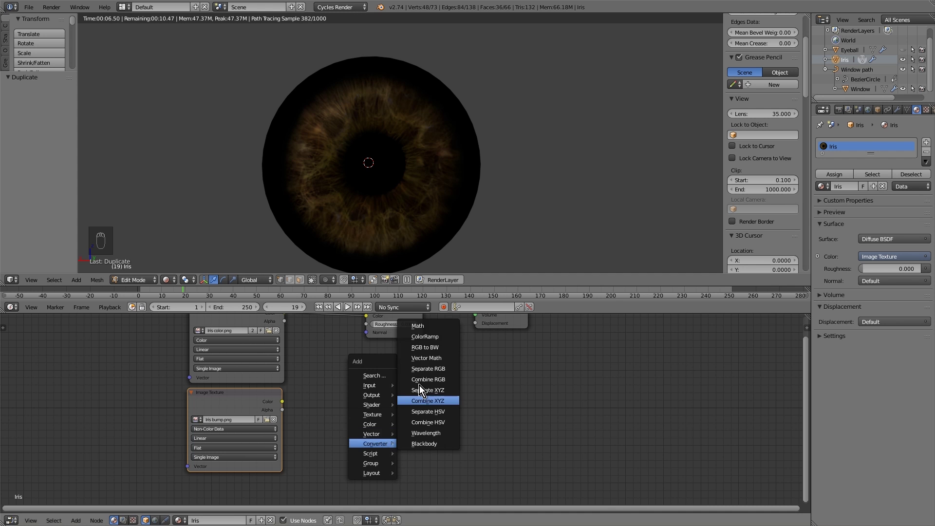
click(422, 387)
click(387, 402)
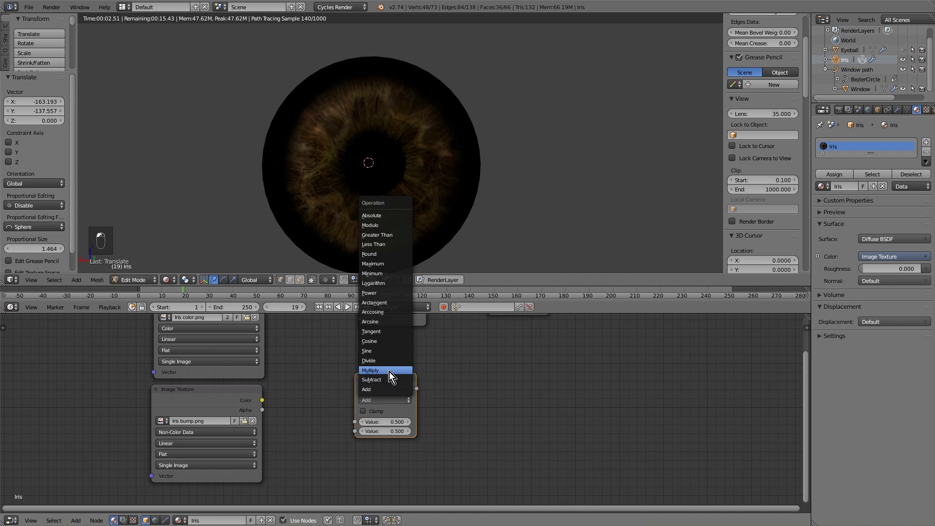
drag(263, 399, 355, 422)
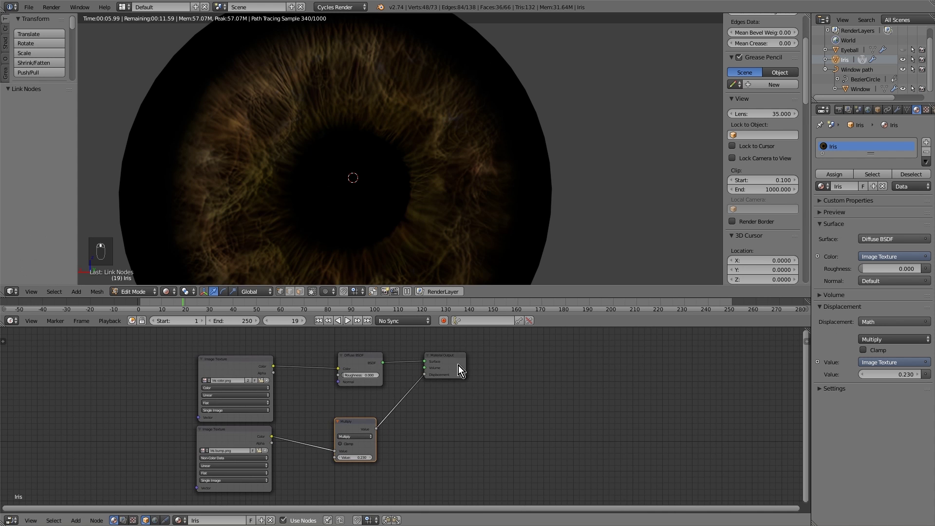
drag(458, 365, 395, 365)
- Insert a Hue/Saturation/Value node between the iris texture and Diffuse BSDF, testing hue and saturation
key(shift+a)
mouse_move(322, 385)
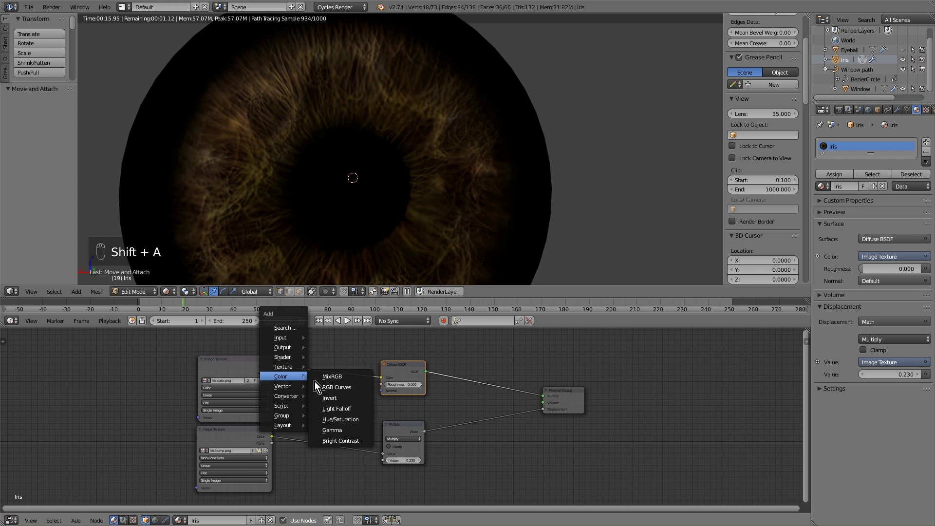
click(343, 418)
click(323, 351)
drag(412, 377, 444, 377)
scroll(372, 411, up, 1)
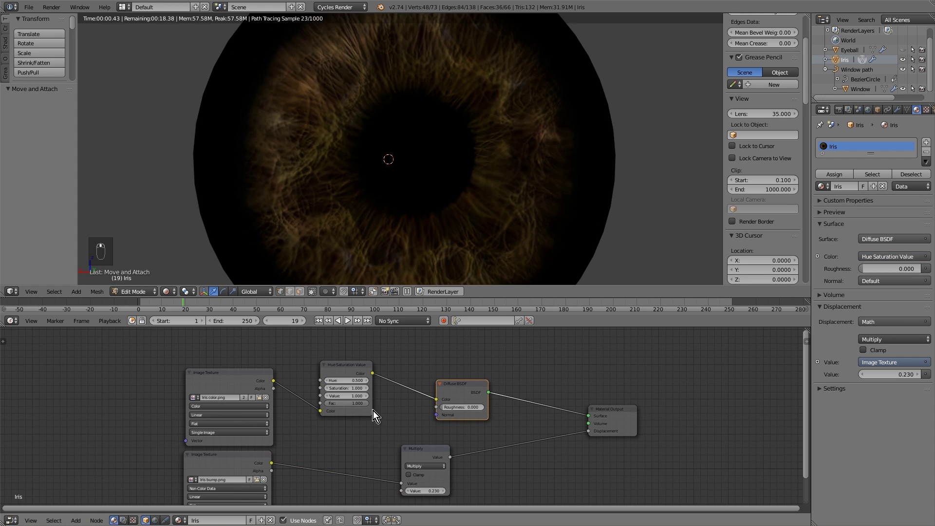
drag(347, 381, 428, 380)
drag(355, 390, 331, 388)
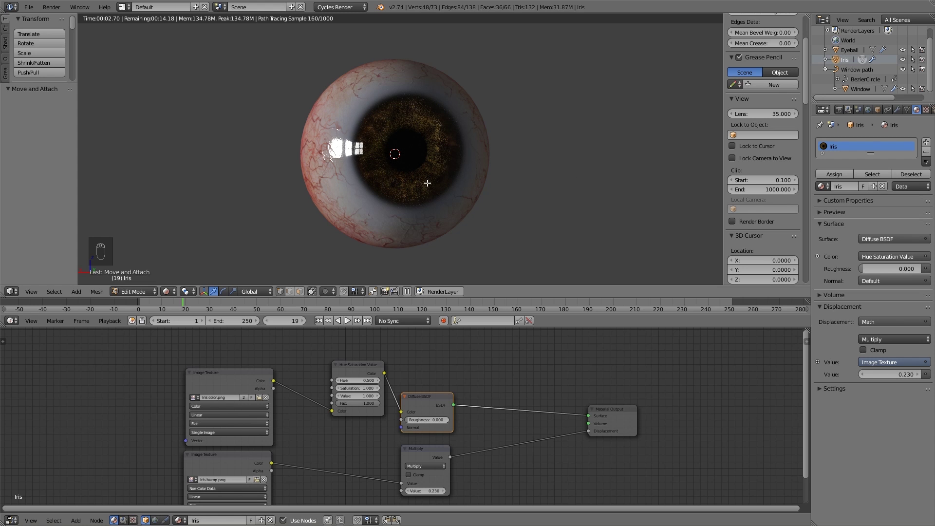
- Untick Shadow under Ray Visibility in the Iris object's settings
middle_drag(460, 164, 479, 177)
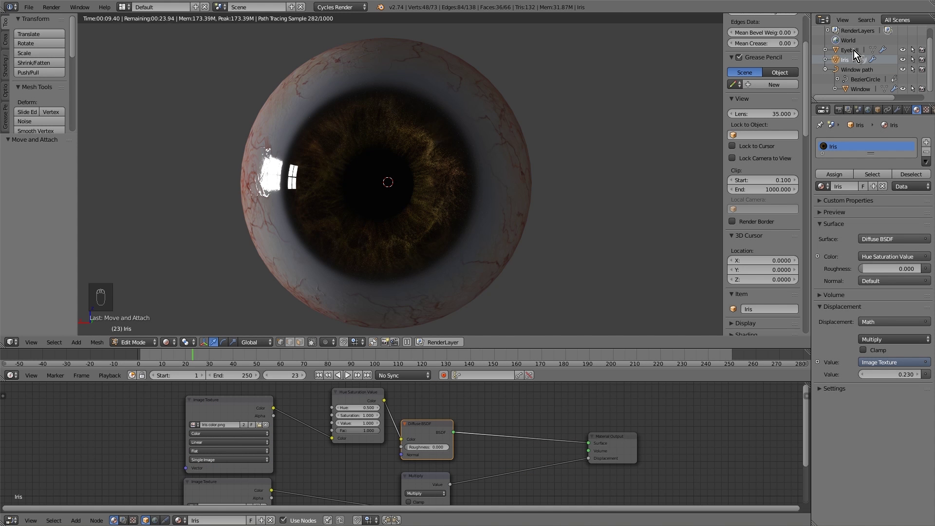
click(851, 50)
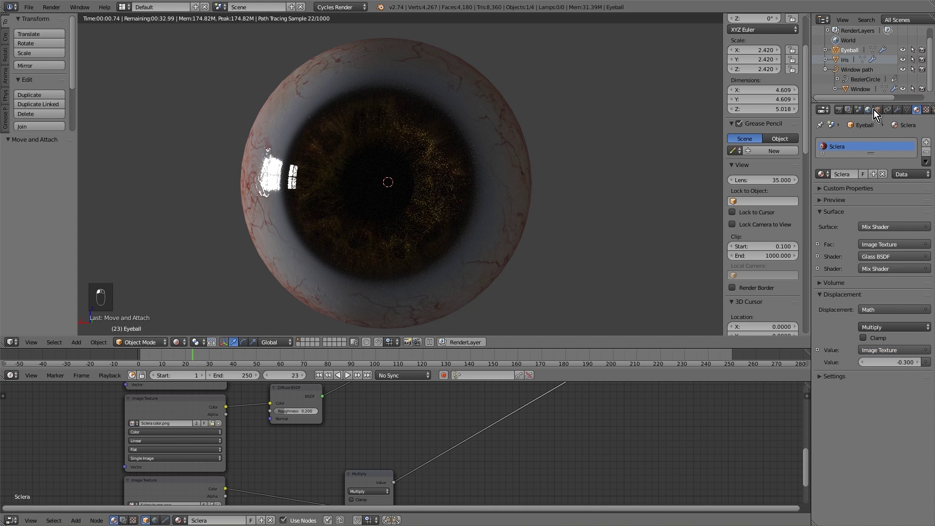
click(878, 110)
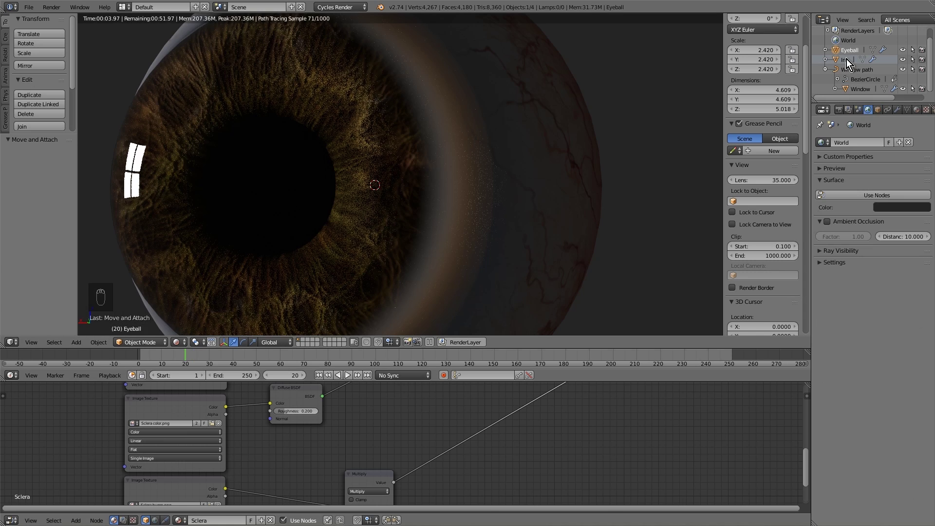
click(847, 59)
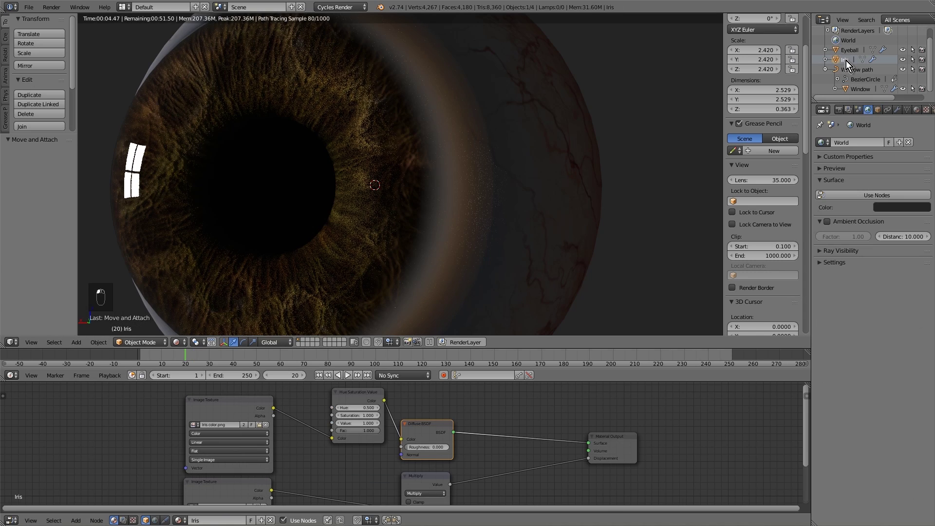
click(879, 111)
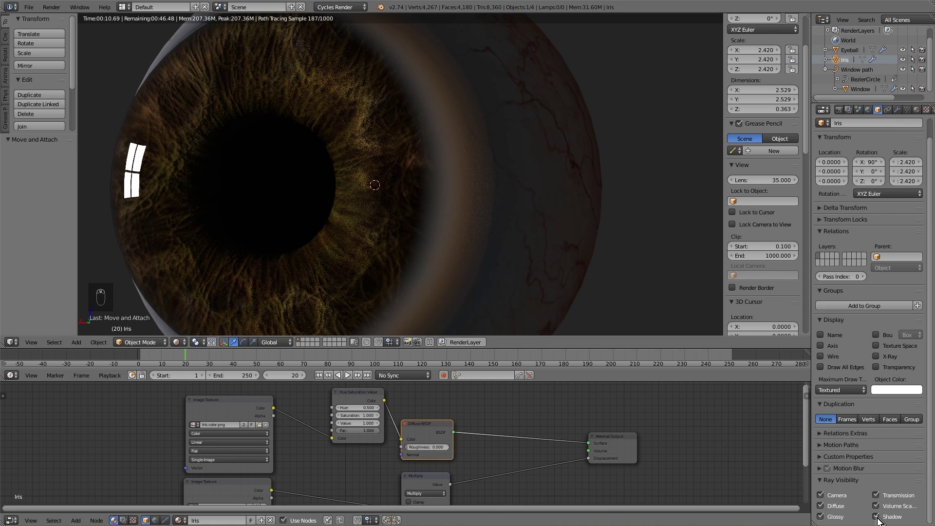
click(877, 517)
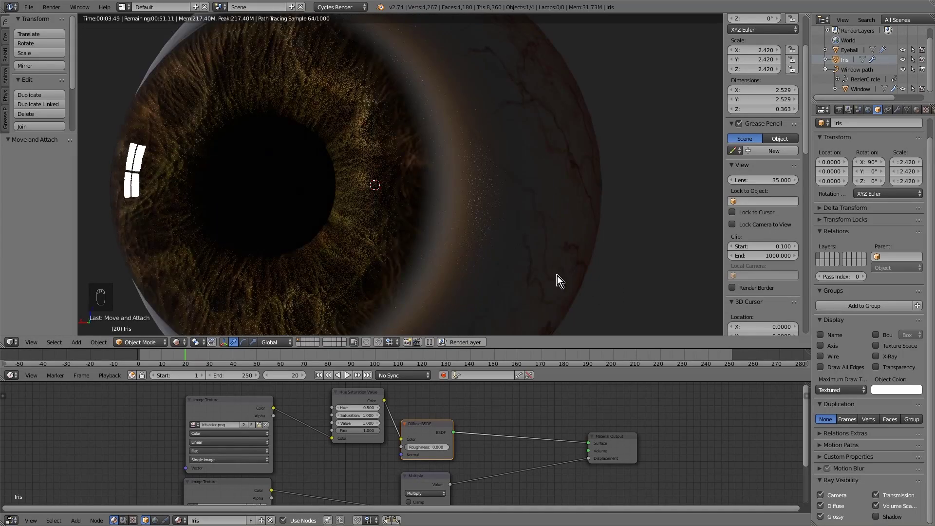
scroll(557, 276, down, 4)
scroll(492, 253, up, 1)
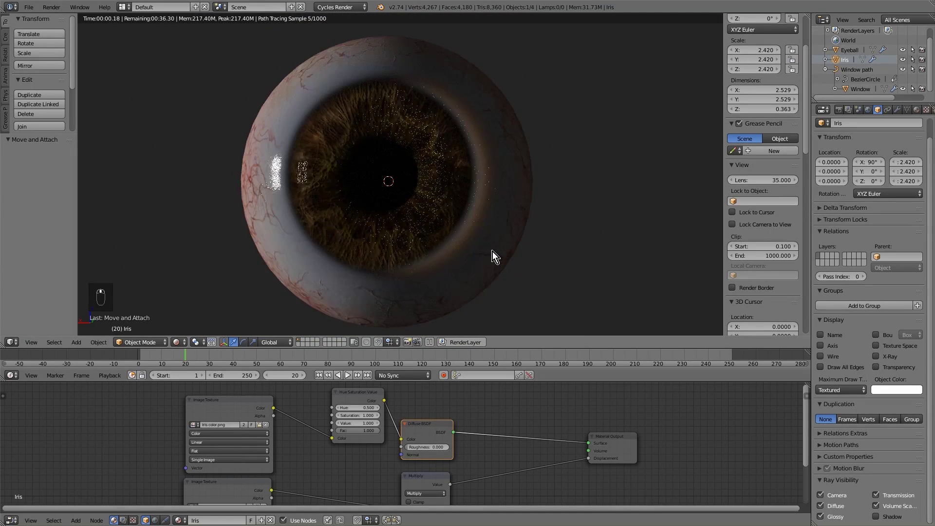
mouse_move(189, 355)
mouse_down()
mouse_move(240, 366)
mouse_move(287, 354)
mouse_move(255, 364)
mouse_move(202, 358)
mouse_up()
- Switch the viewport to solid shading and duplicate the Eyeball object
drag(202, 358, 190, 358)
click(178, 342)
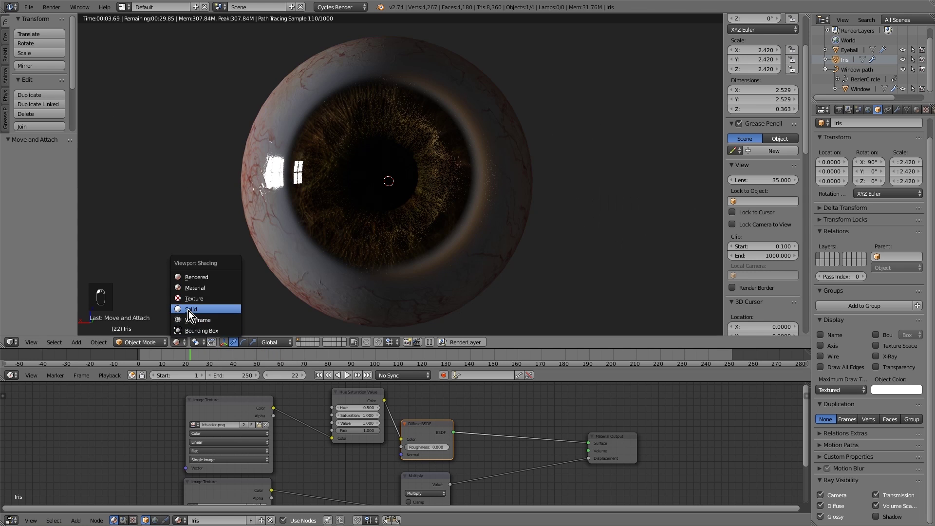
click(189, 309)
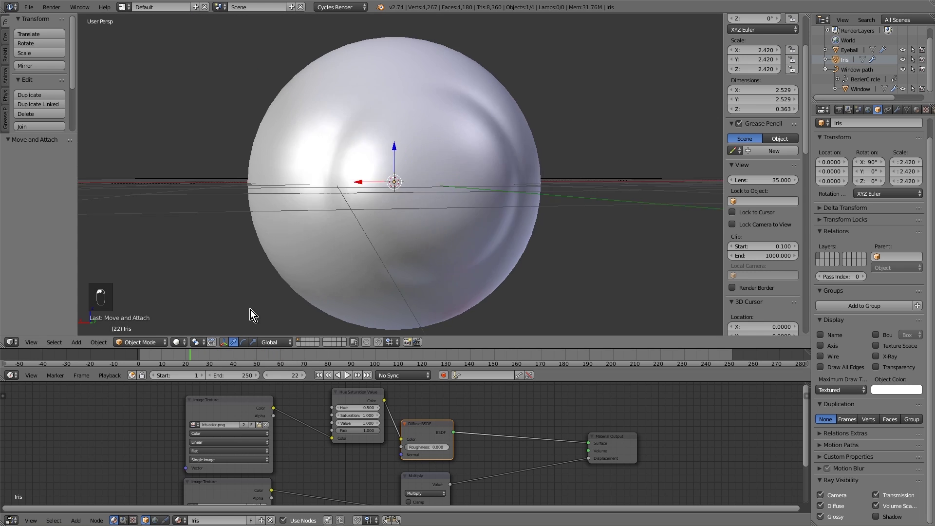
middle_drag(253, 311, 319, 312)
right_click(426, 165)
key(shift+d)
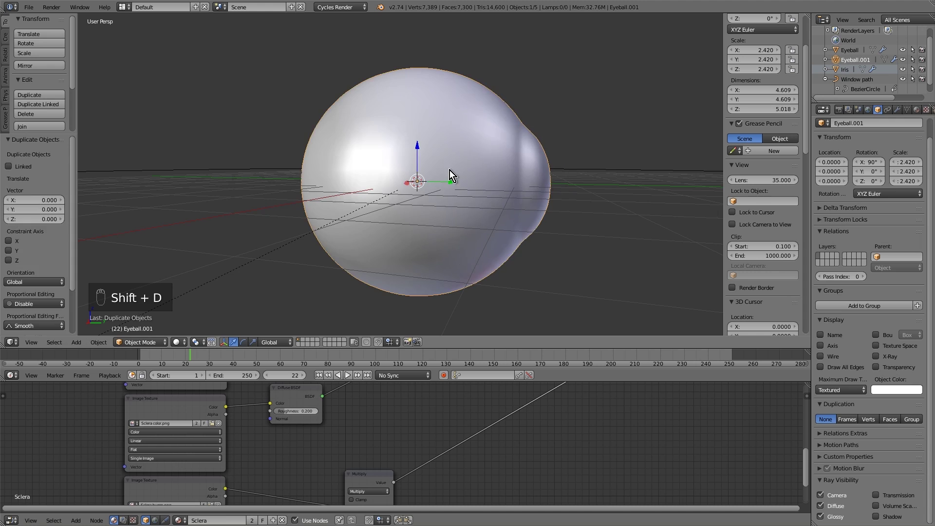
- Replace the duplicate's material with a new one and leave only Shadow ray visibility on
click(926, 153)
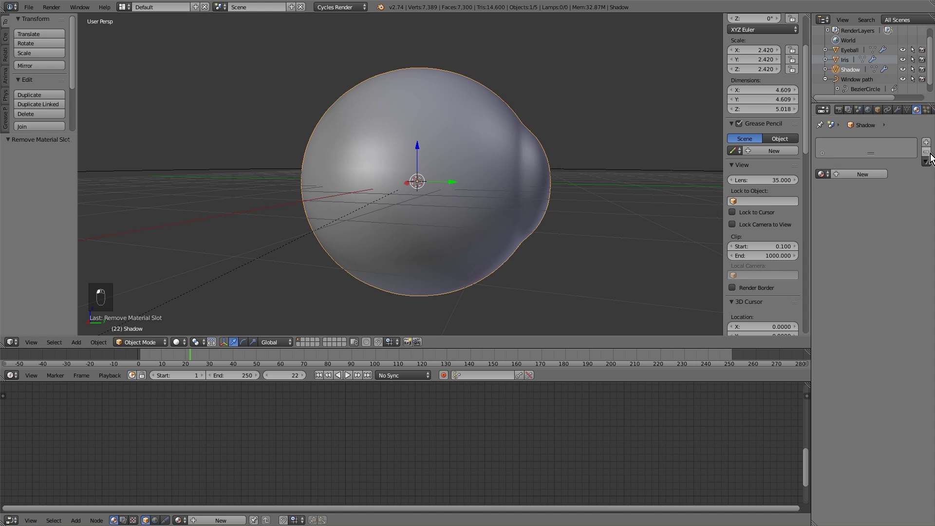
click(844, 177)
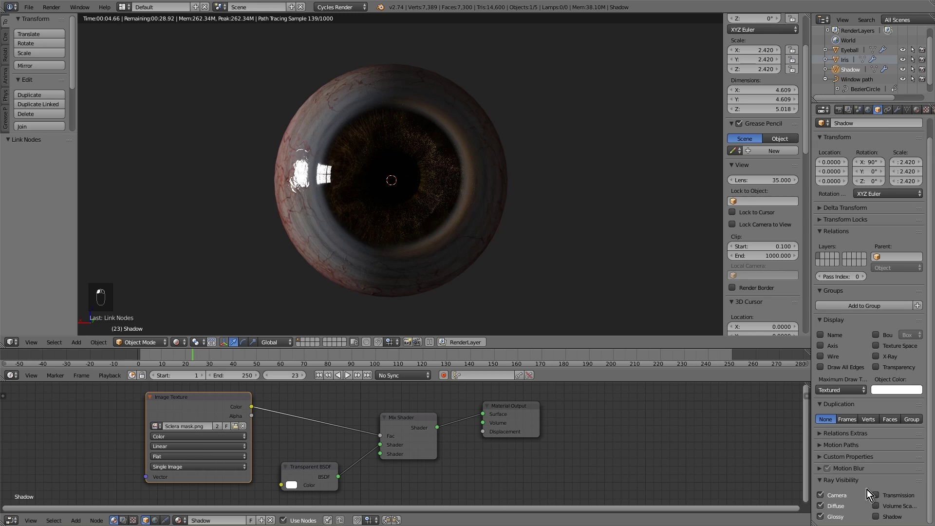
click(821, 506)
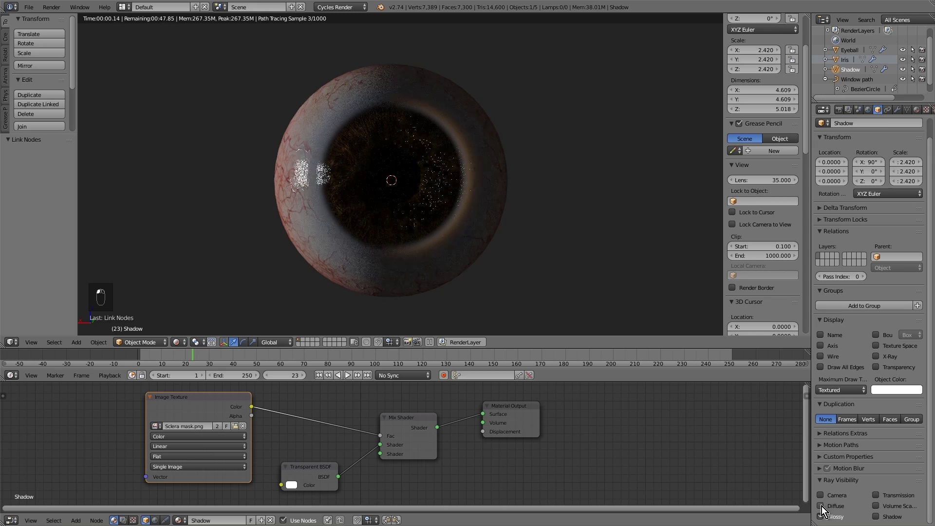
click(876, 517)
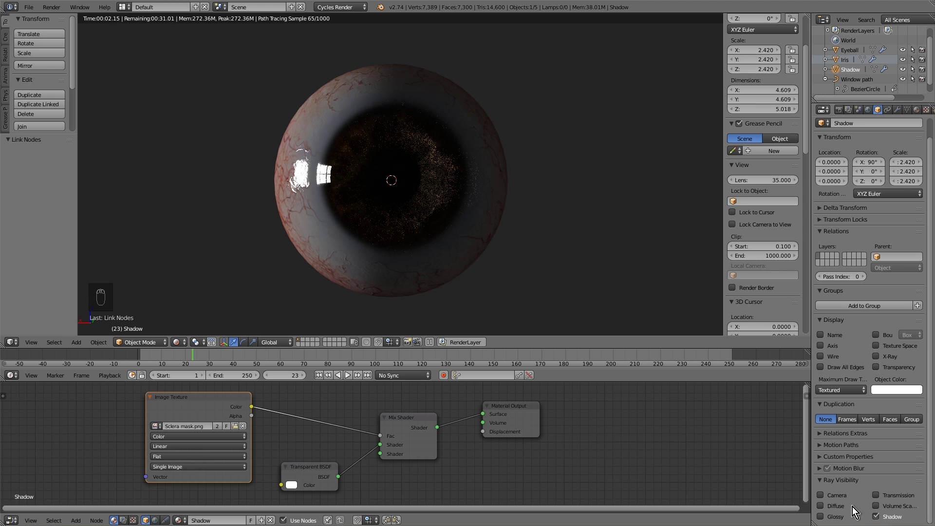
- Scrub to frame 19 and return the viewport to rendered shading
mouse_move(191, 355)
mouse_down()
mouse_move(174, 355)
mouse_move(183, 355)
mouse_up()
click(181, 342)
click(186, 309)
click(184, 343)
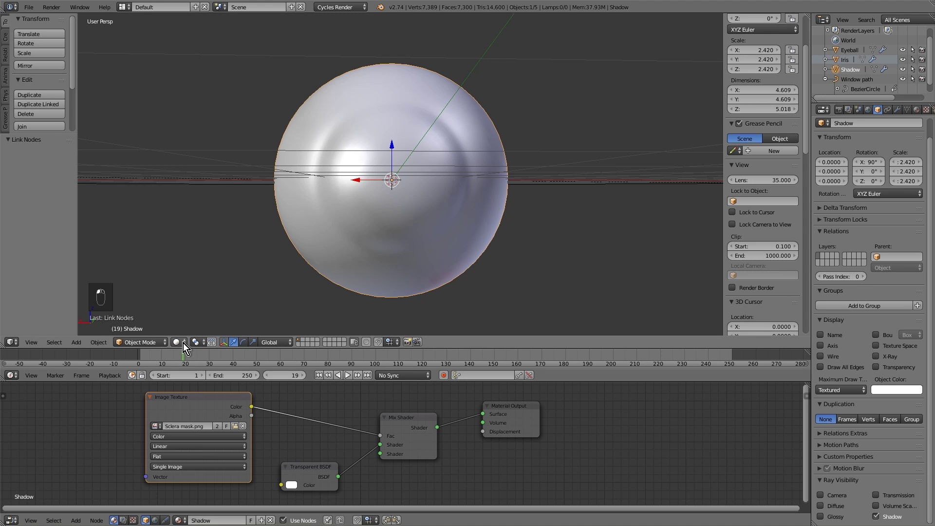
click(191, 277)
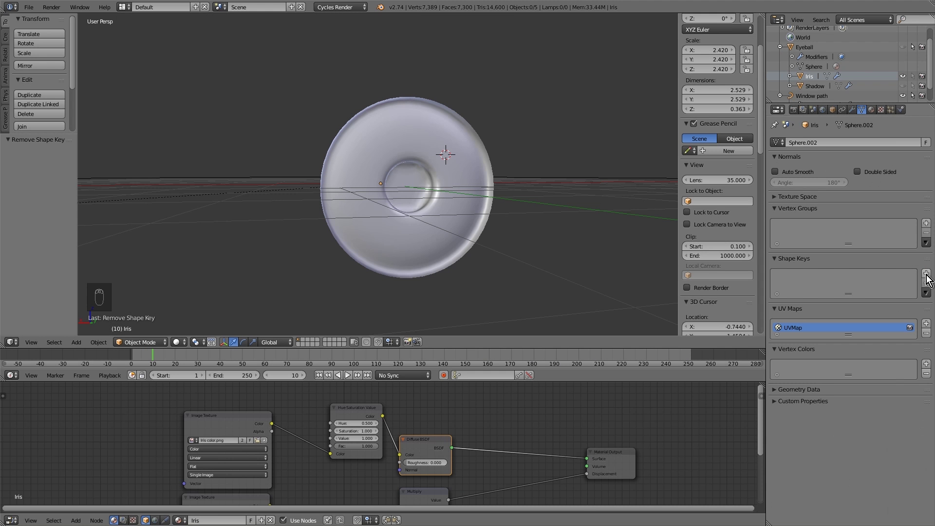
- Add Basis and new shape keys, then scale up the pupil vertices with connected proportional editing
double_click(926, 274)
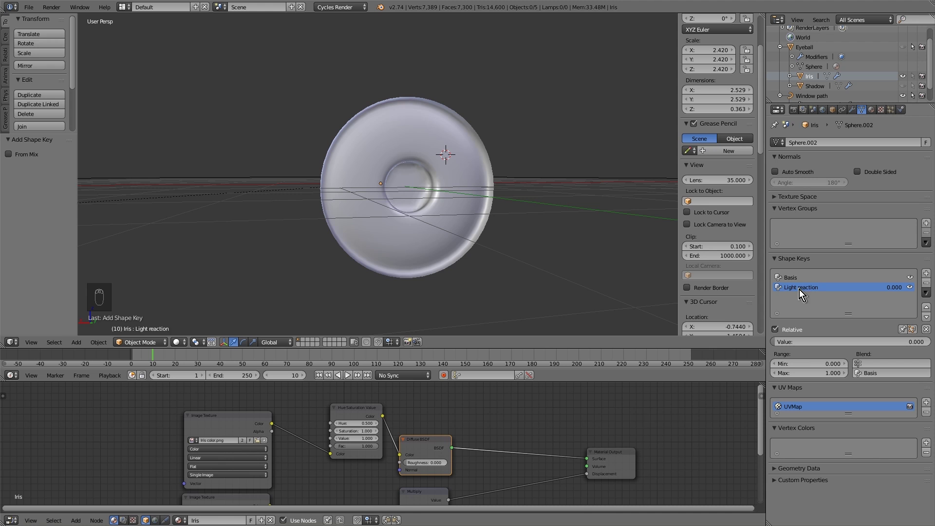
key(Tab)
scroll(492, 234, up, 2)
key(ctrl+KP_Add)
middle_drag(487, 233, 458, 218)
click(326, 343)
click(335, 311)
scroll(380, 255, up, 2)
key(s)
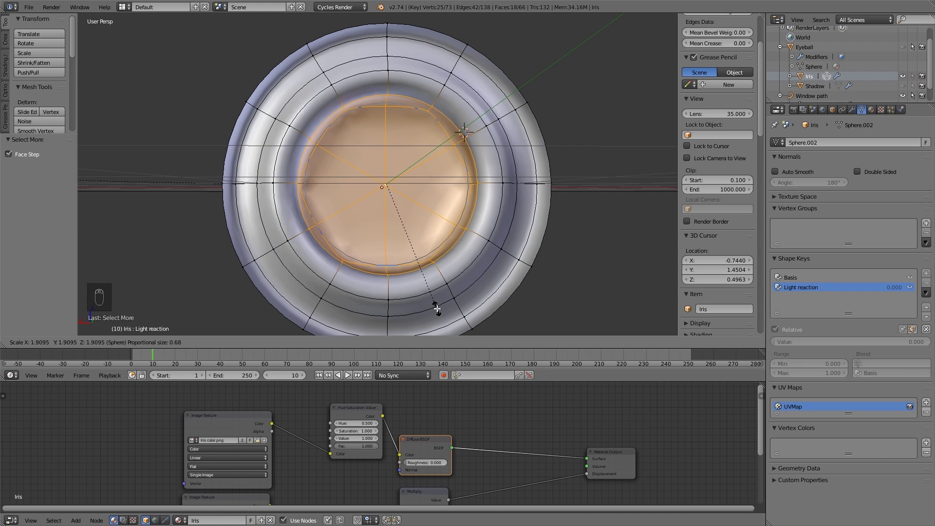
click(445, 333)
- Turn off proportional editing and move the pupil edge loop and inner loop along Y
middle_drag(438, 193, 423, 212)
right_click(478, 208)
click(327, 343)
click(335, 320)
alt+right_click(480, 209)
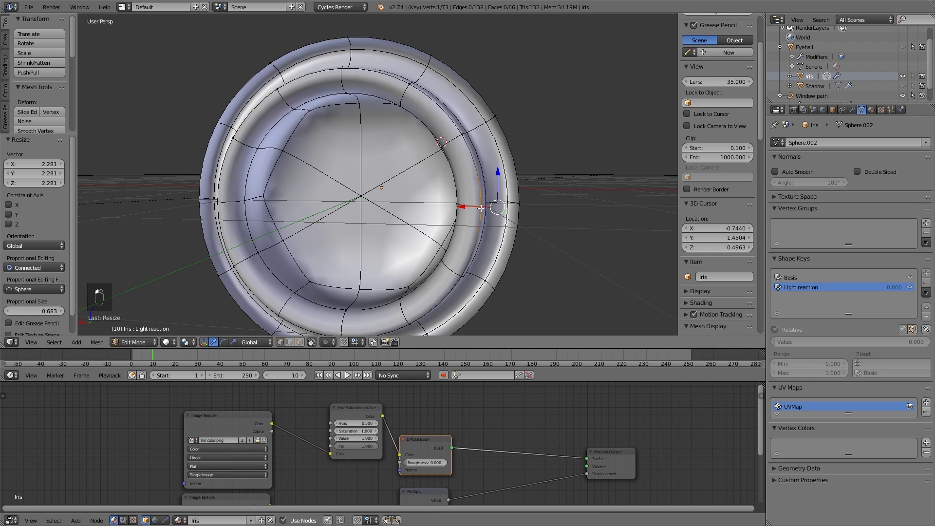
middle_drag(479, 209, 570, 188)
drag(570, 188, 553, 189)
middle_drag(553, 189, 497, 195)
right_click(433, 295)
alt+right_click(434, 296)
drag(457, 199, 452, 207)
key(s)
click(461, 215)
- Scale the next edge ring and shift the pupil edge loop along Y
middle_drag(460, 214, 432, 227)
alt+right_click(444, 292)
key(s)
click(452, 304)
middle_drag(479, 279, 518, 269)
alt+right_click(509, 266)
alt+right_click(520, 266)
drag(519, 151, 514, 153)
key(Tab)
key(Tab)
- Move the inner loop back along Y, scale another loop, and return to Object Mode
middle_drag(514, 153, 536, 159)
alt+right_click(542, 247)
drag(561, 155, 537, 156)
right_click(457, 86)
alt+right_click(457, 86)
key(s)
click(472, 124)
right_click(449, 75)
key(Tab)
middle_drag(481, 70, 482, 216)
key(Tab)
key(Tab)
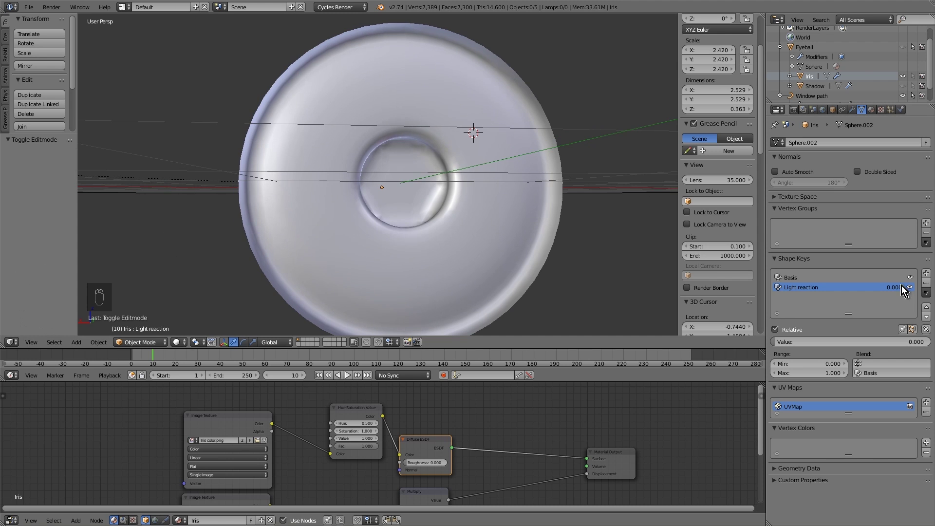
- Test the Light reaction shape key at full strength, then set it back to zero
drag(778, 342, 928, 342)
scroll(539, 260, down, 1)
middle_drag(539, 260, 611, 268)
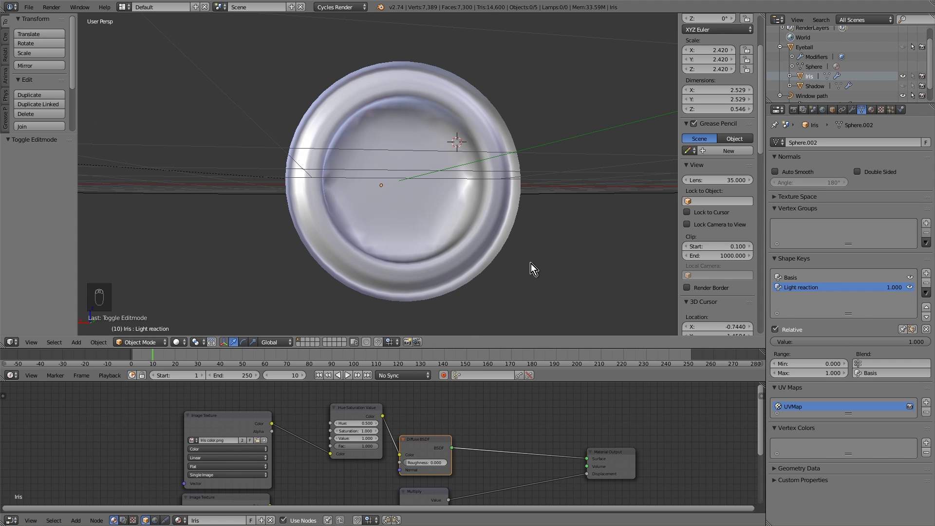
drag(921, 342, 780, 356)
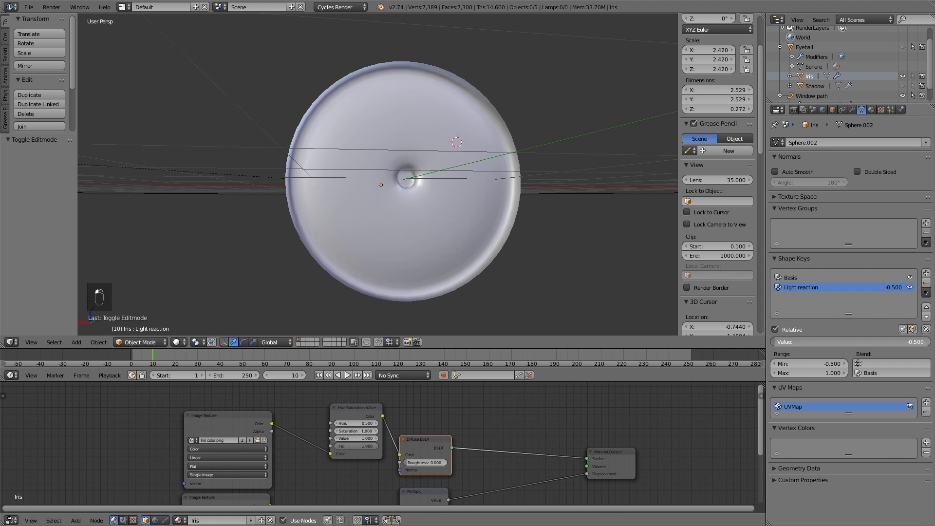
- Unhide the eyeball and view it rendered while adjusting the Light reaction value
click(903, 47)
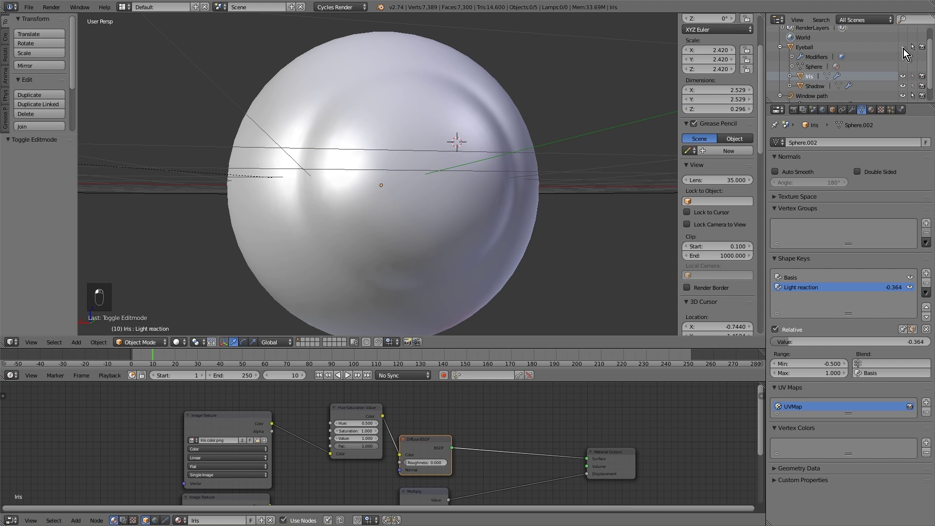
key(shift+z)
mouse_move(819, 343)
mouse_down()
mouse_move(926, 343)
mouse_move(774, 343)
mouse_move(908, 343)
mouse_move(819, 343)
mouse_up()
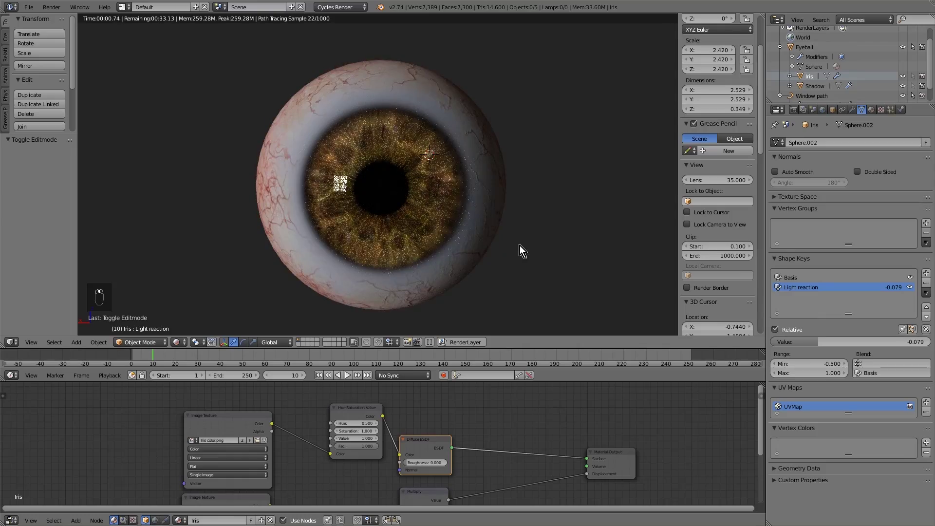